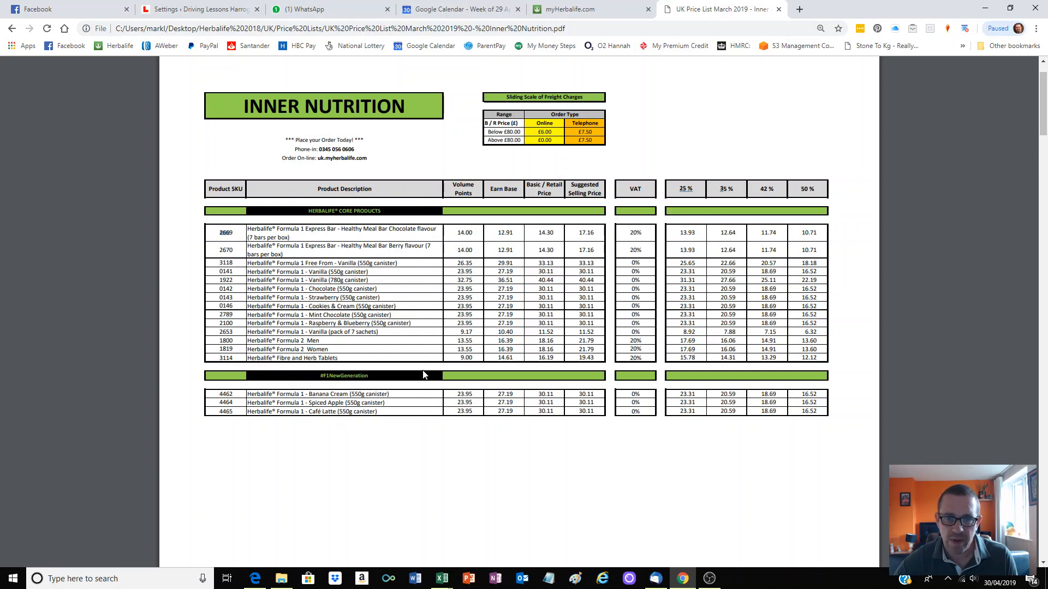
# Switch to the Namibian Pricelist workbook in Excel and open its Price List 25 March 2019 sheet
pyautogui.moveTo(442, 577)
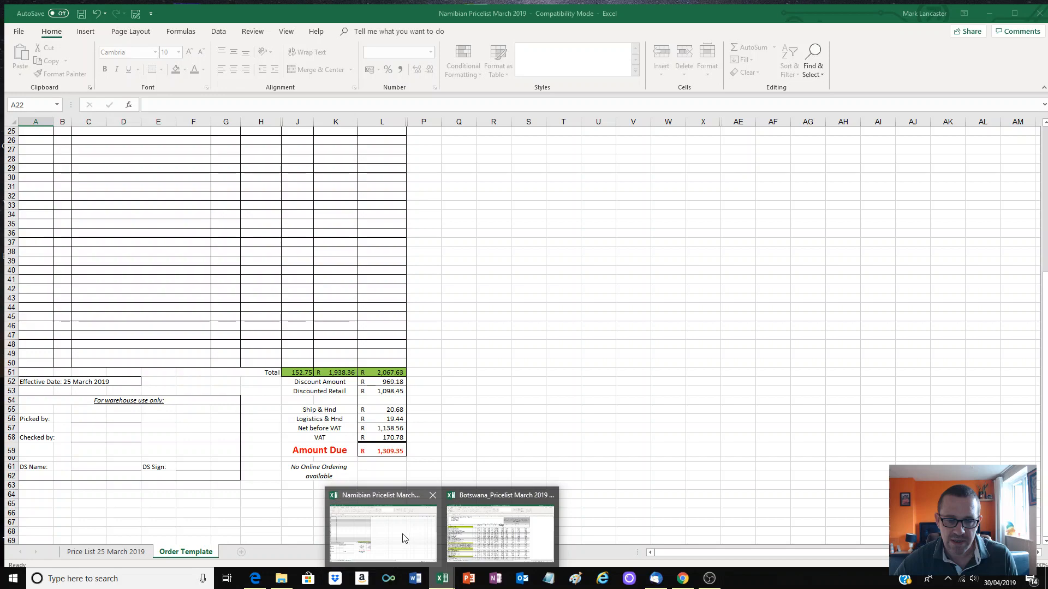
pyautogui.click(404, 538)
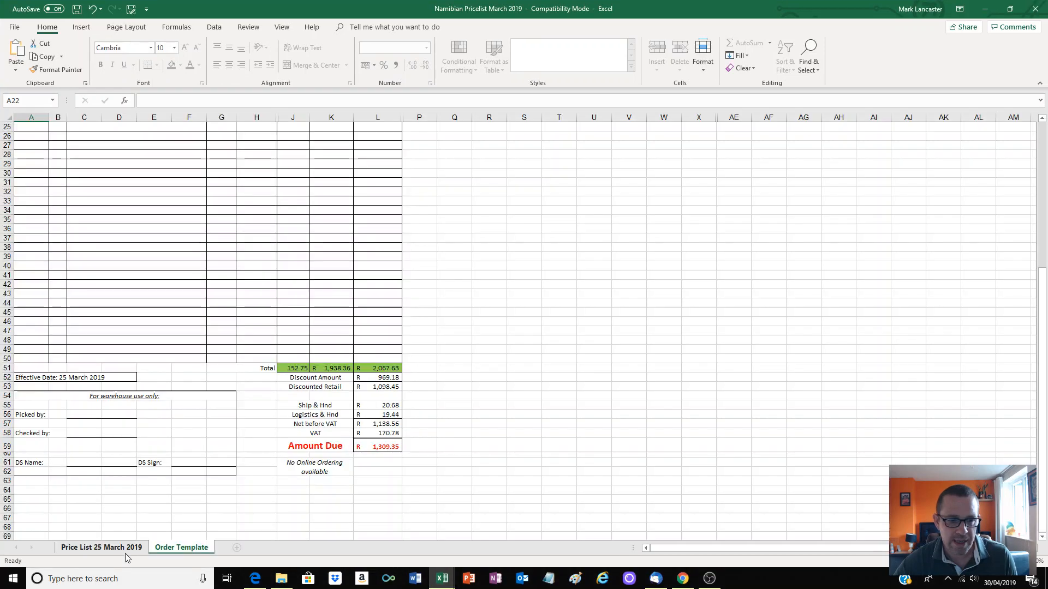
pyautogui.click(101, 548)
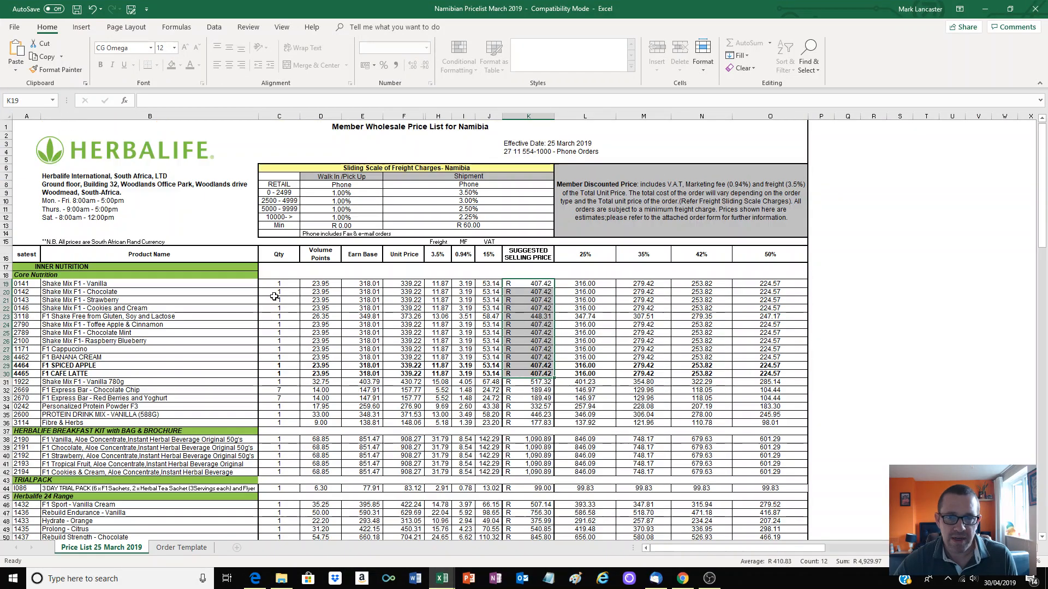
# Examine the core nutrition products on the price list, from Shake Mix F1 - Vanilla to F1 Cafe Latte, with their suggested selling prices
pyautogui.click(326, 275)
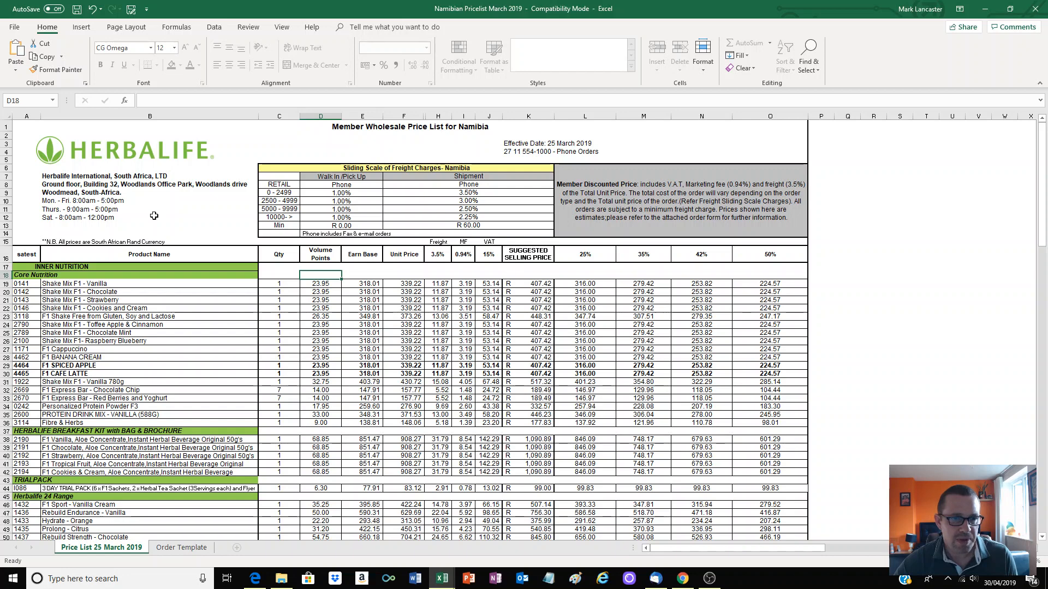
pyautogui.scroll(-1, 155, 232)
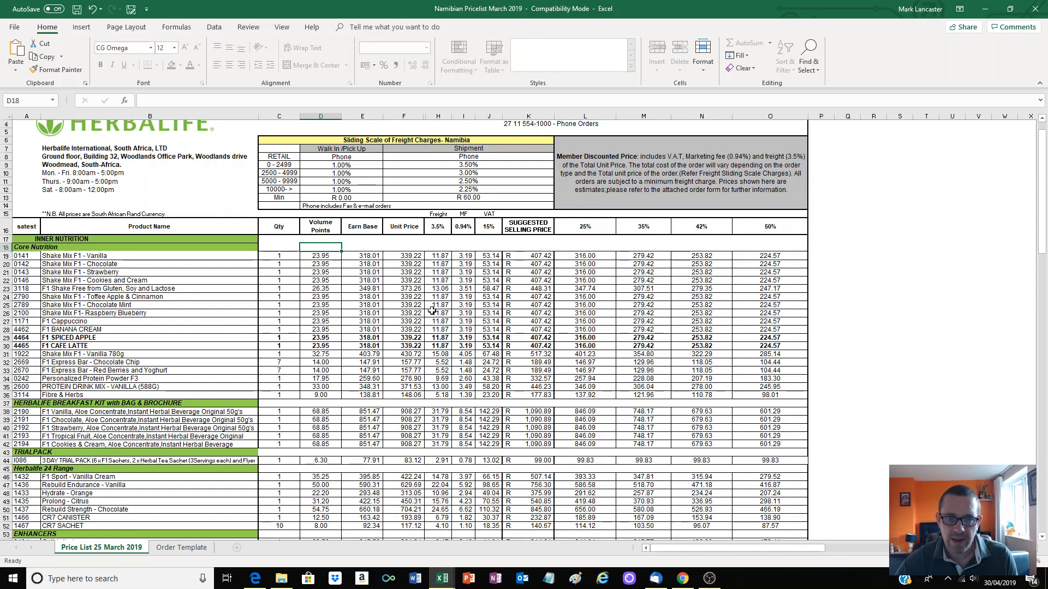
pyautogui.moveTo(516, 257); pyautogui.dragTo(523, 345)
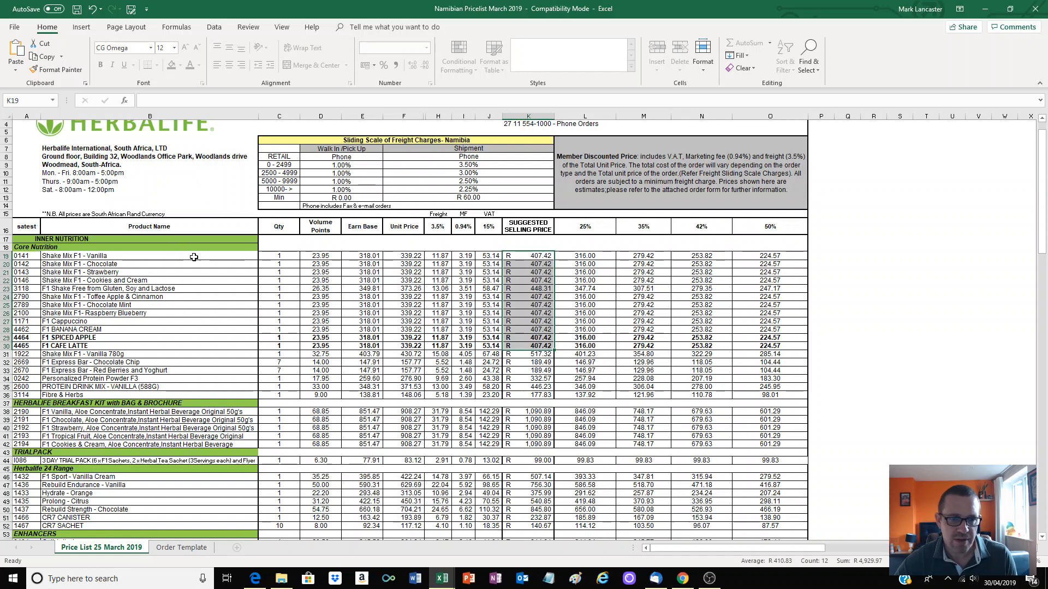
pyautogui.click(152, 256)
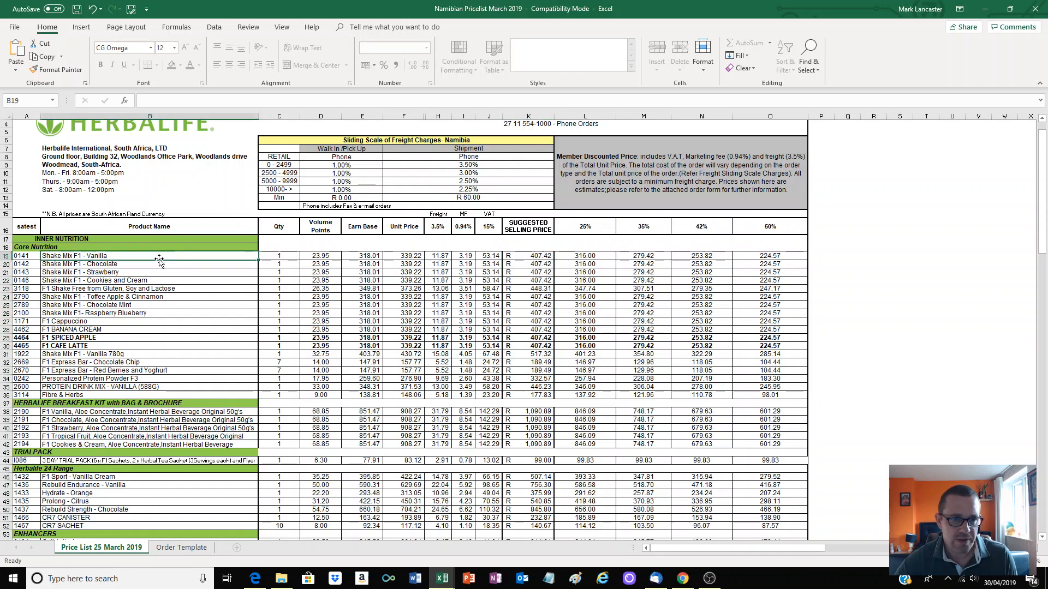
pyautogui.scroll(-2, 151, 258)
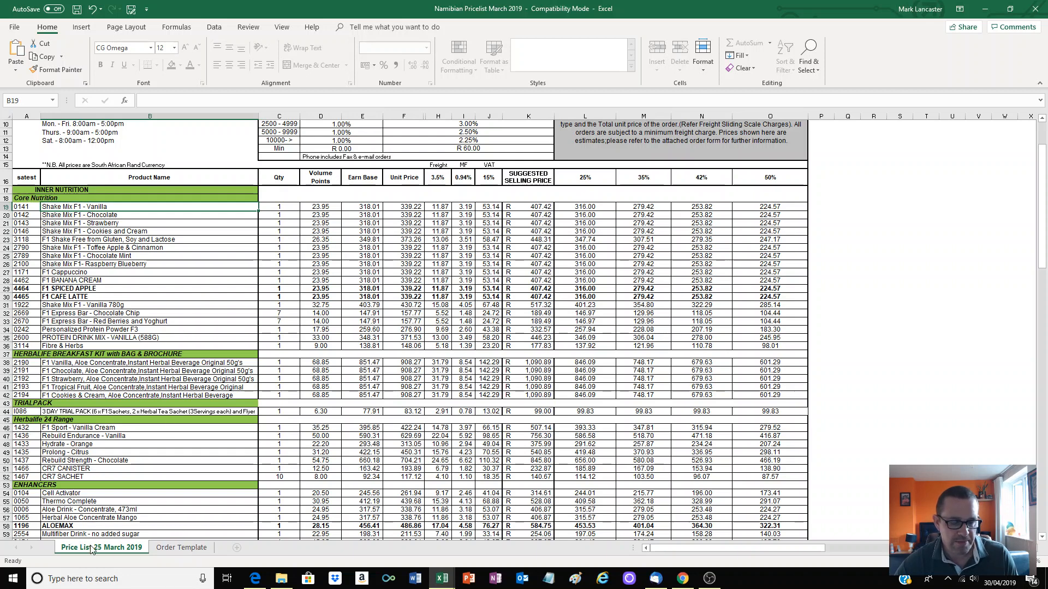
# Clear the product codes and quantities from the first two order rows of the Order Template sheet
pyautogui.click(181, 547)
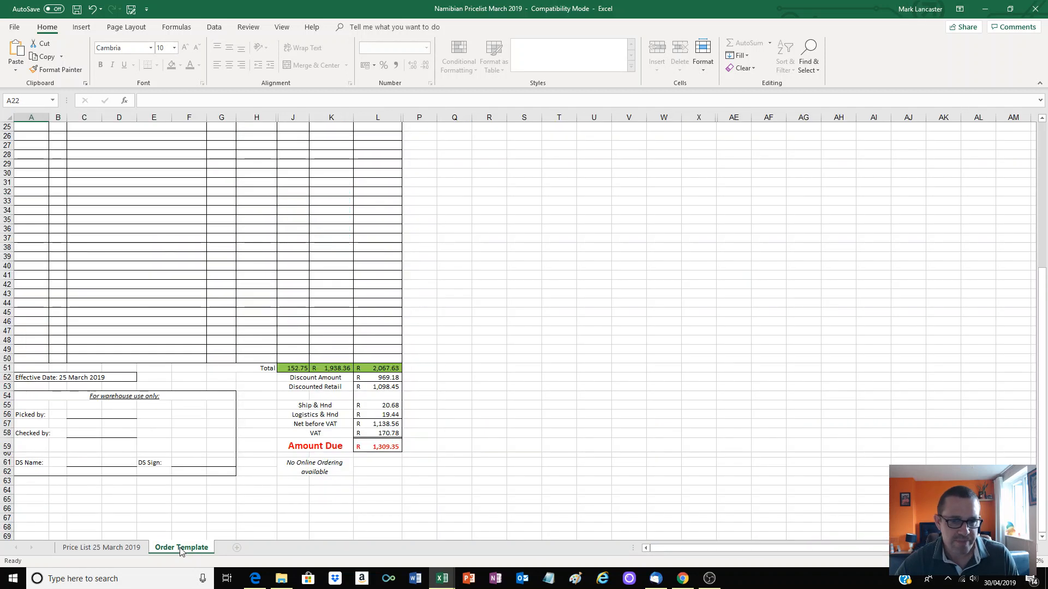
pyautogui.scroll(3, 159, 437)
pyautogui.scroll(4, 160, 437)
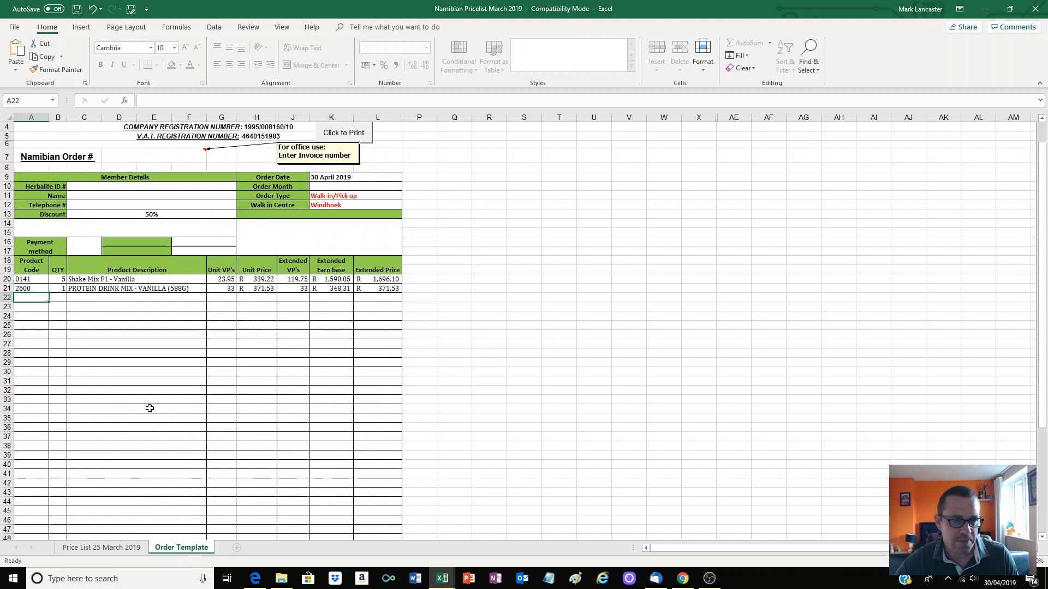
pyautogui.click(39, 279)
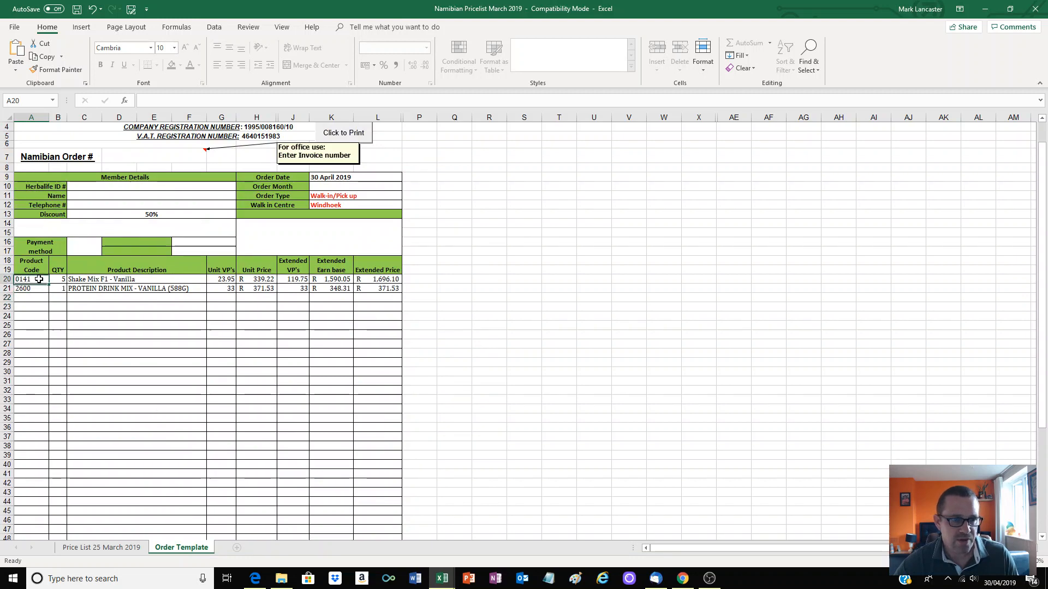
pyautogui.press('Delete')
pyautogui.click(36, 289)
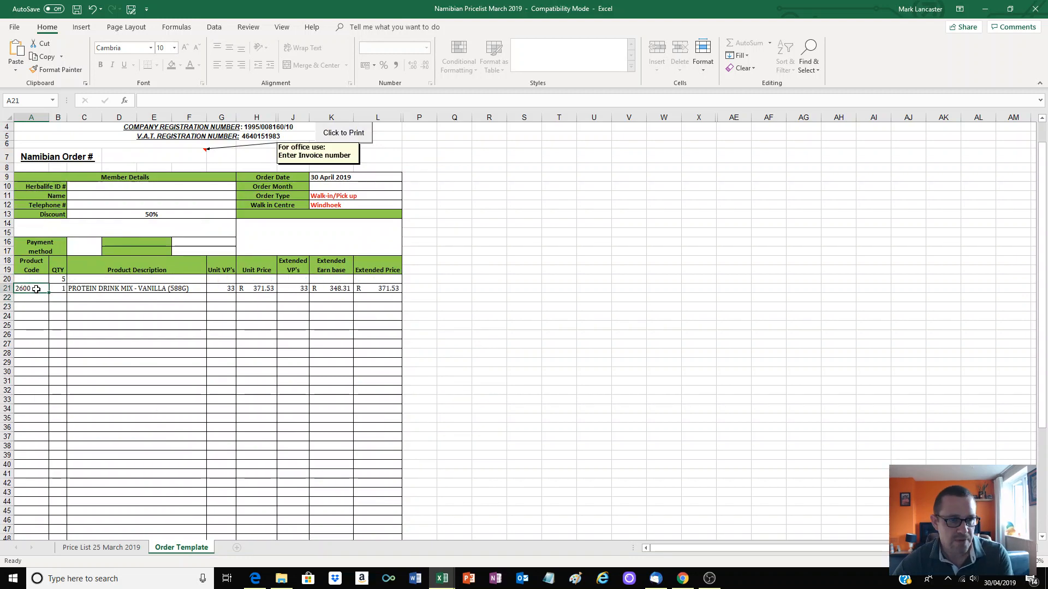
pyautogui.press('Delete')
pyautogui.click(60, 281)
pyautogui.click(60, 287)
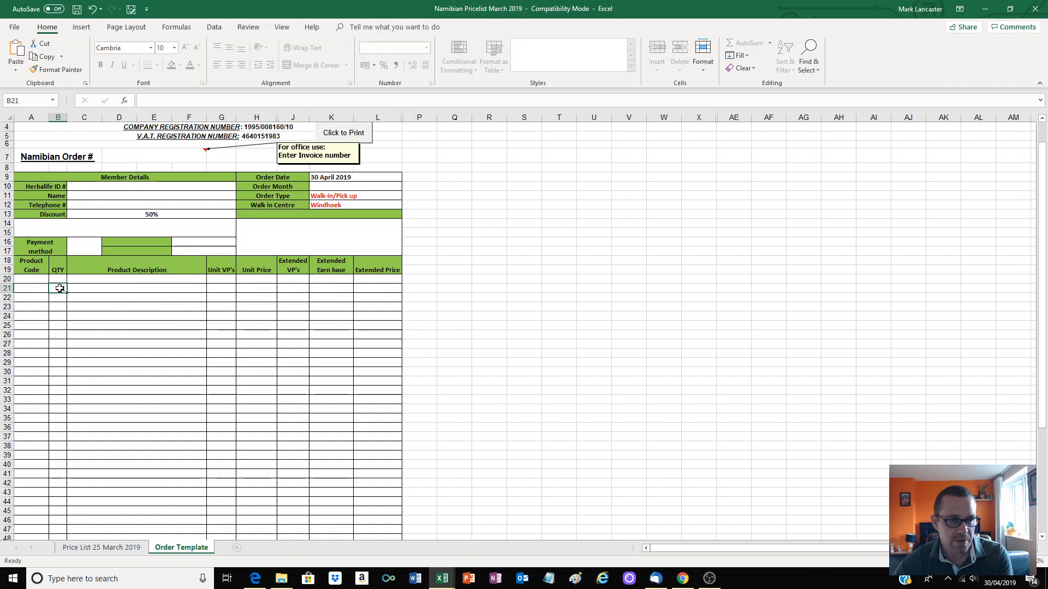
# Set the member's discount on the order form to 25%
pyautogui.scroll(1, 80, 323)
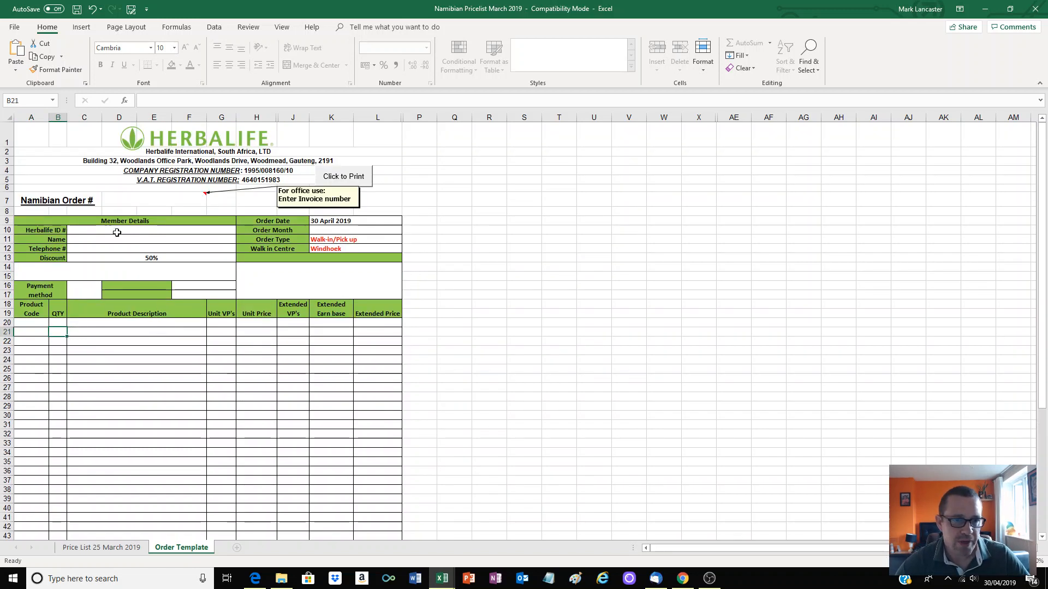
pyautogui.click(180, 260)
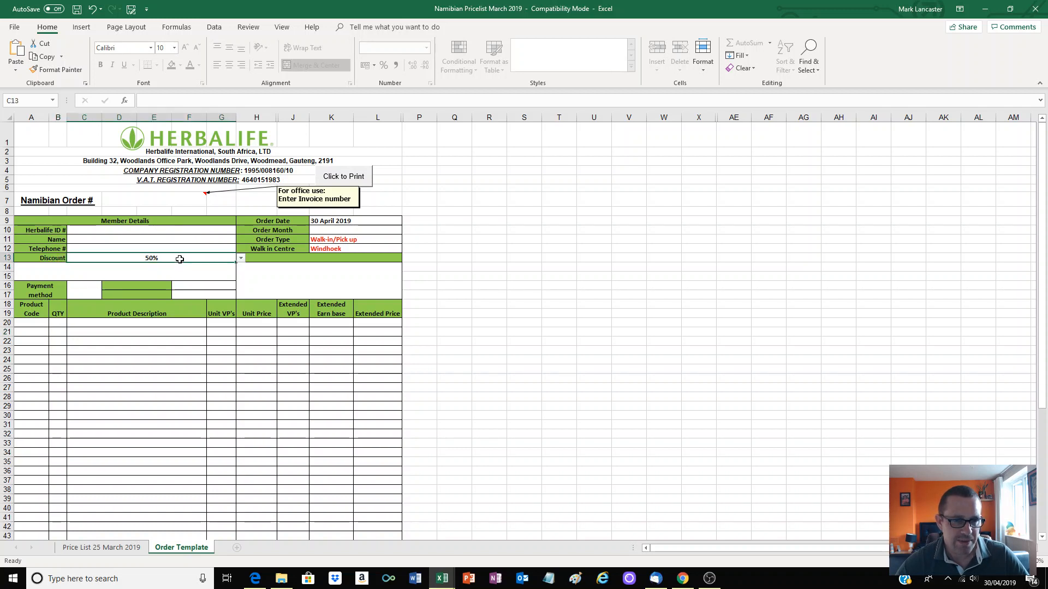
pyautogui.click(241, 259)
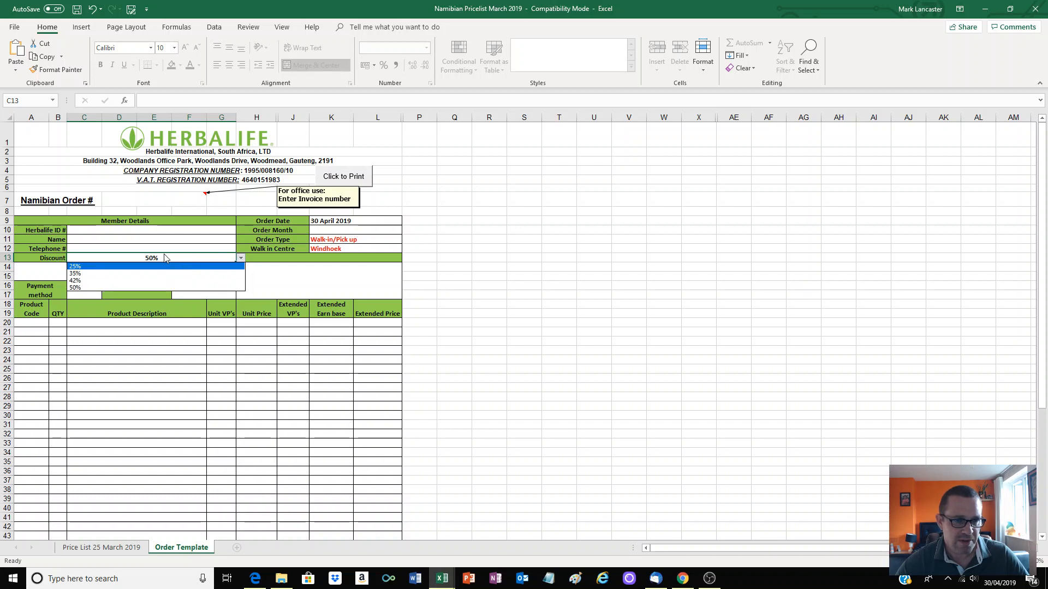
pyautogui.click(217, 260)
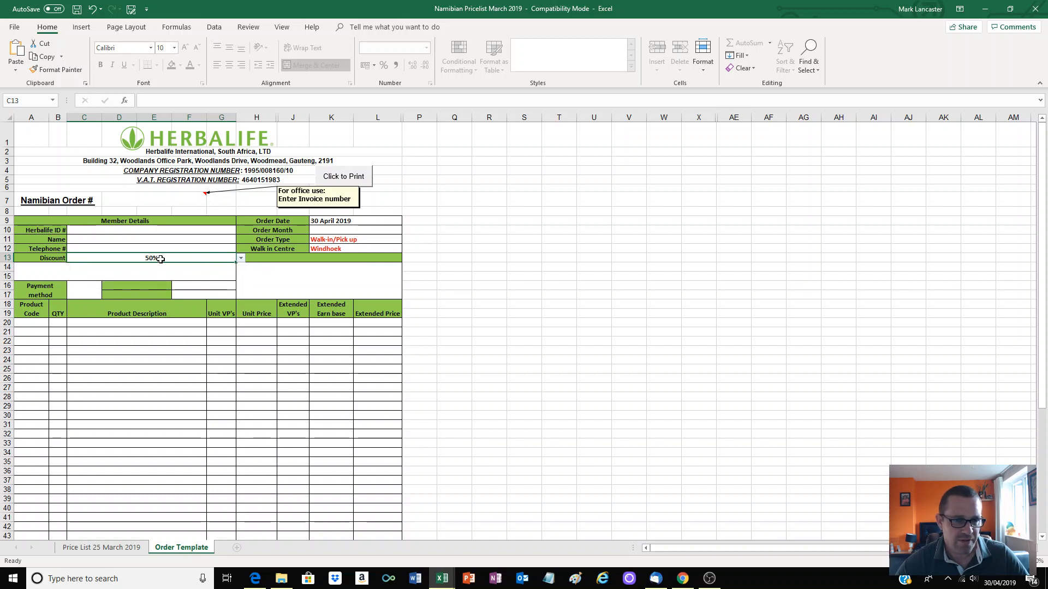
pyautogui.click(240, 259)
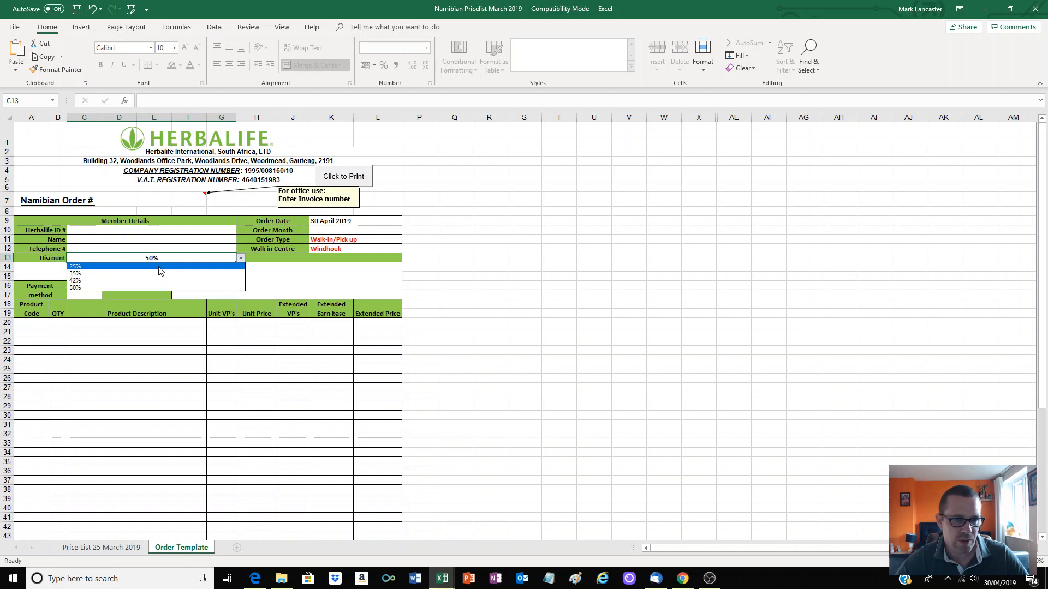
pyautogui.click(158, 267)
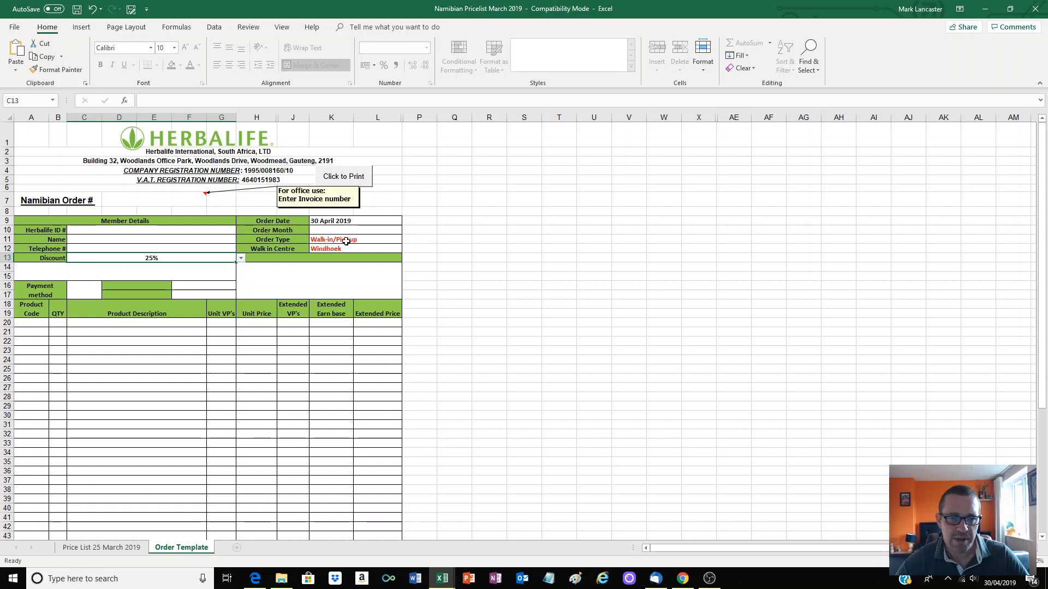
# Try the Shipping/Delivery order type on the order form and restore it to Walk-in/Pick up
pyautogui.click(378, 240)
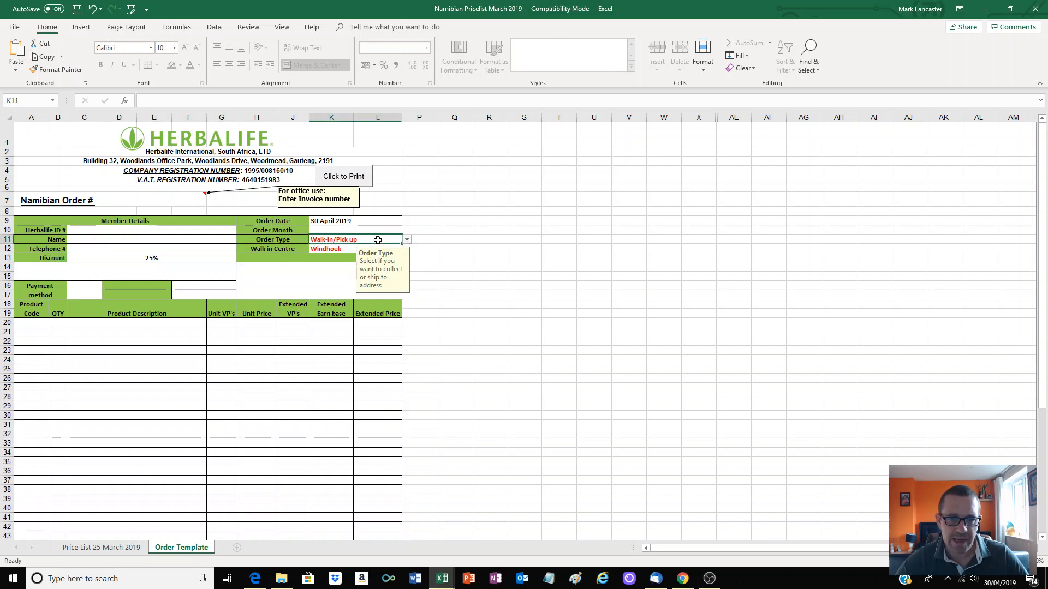
pyautogui.click(407, 240)
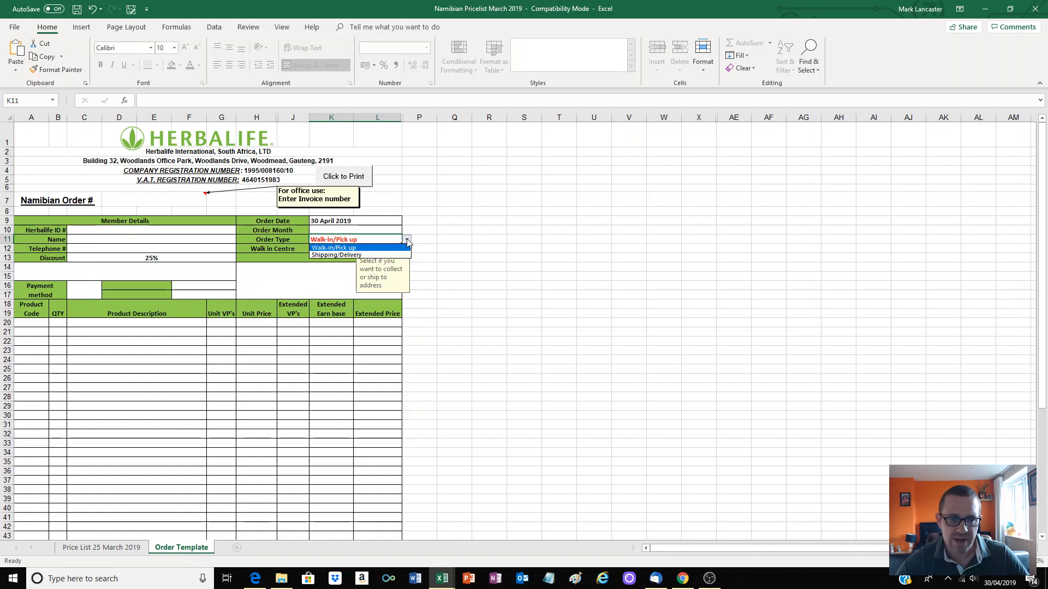
pyautogui.click(350, 255)
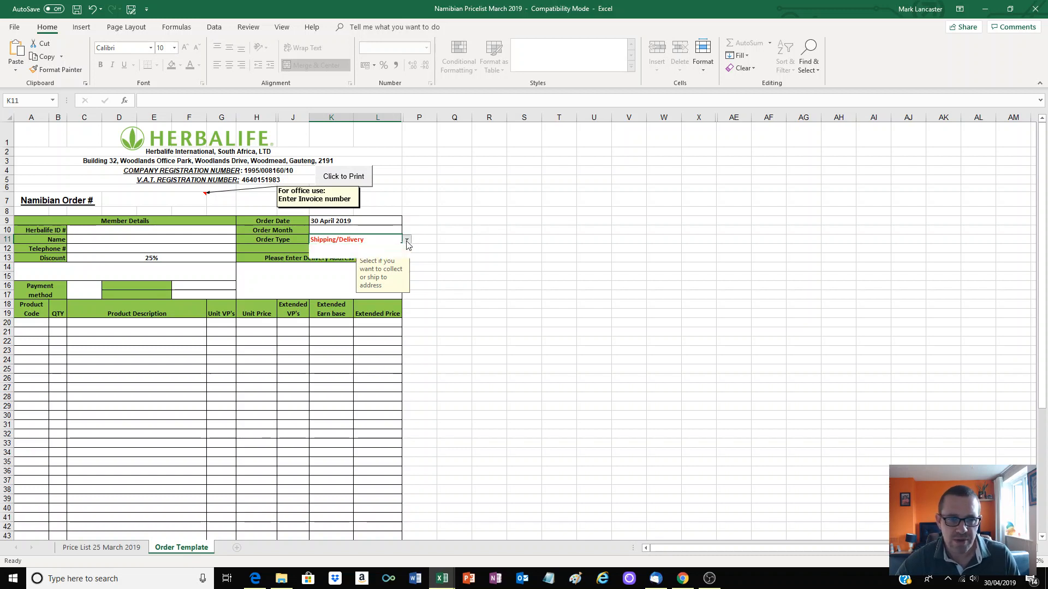
pyautogui.click(407, 240)
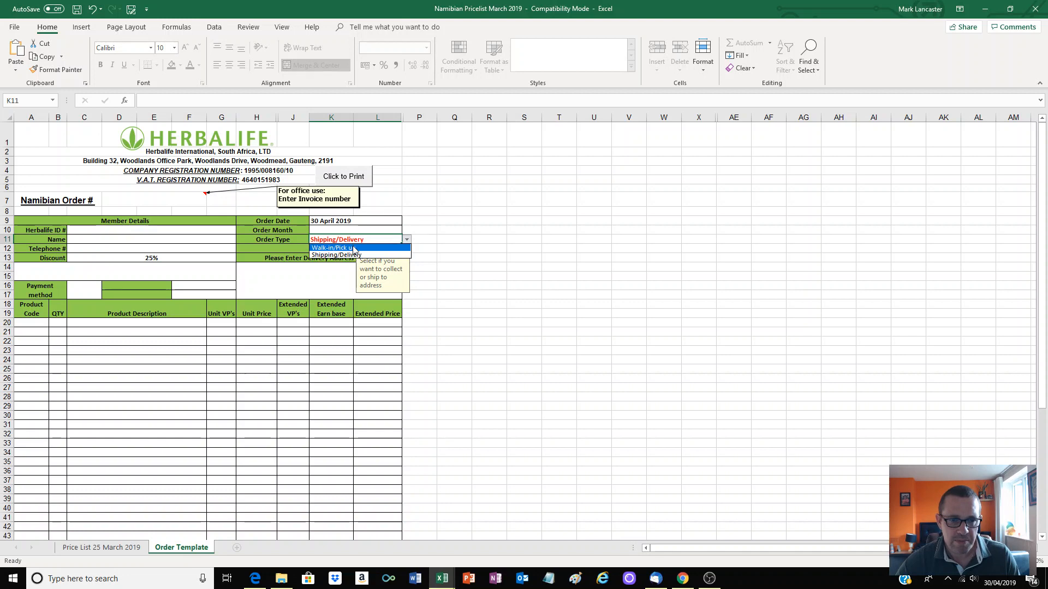
pyautogui.click(361, 248)
# Look up the Shake Mix F1 - Vanilla code in the price list and order it in row 20 with code 0141 and quantity 5
pyautogui.scroll(-1, 511, 237)
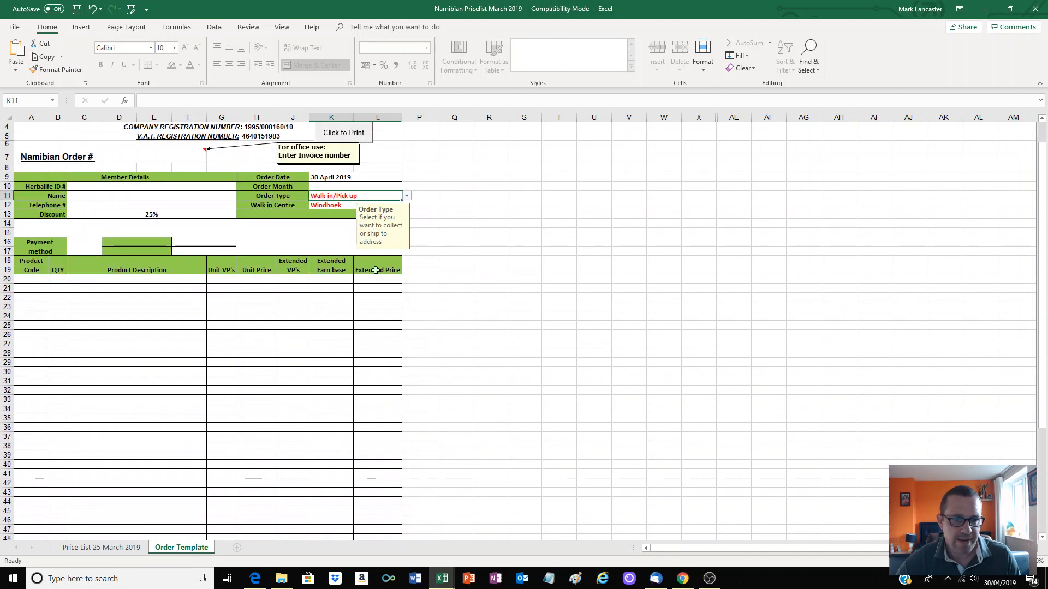
pyautogui.click(99, 548)
pyautogui.scroll(3, 128, 333)
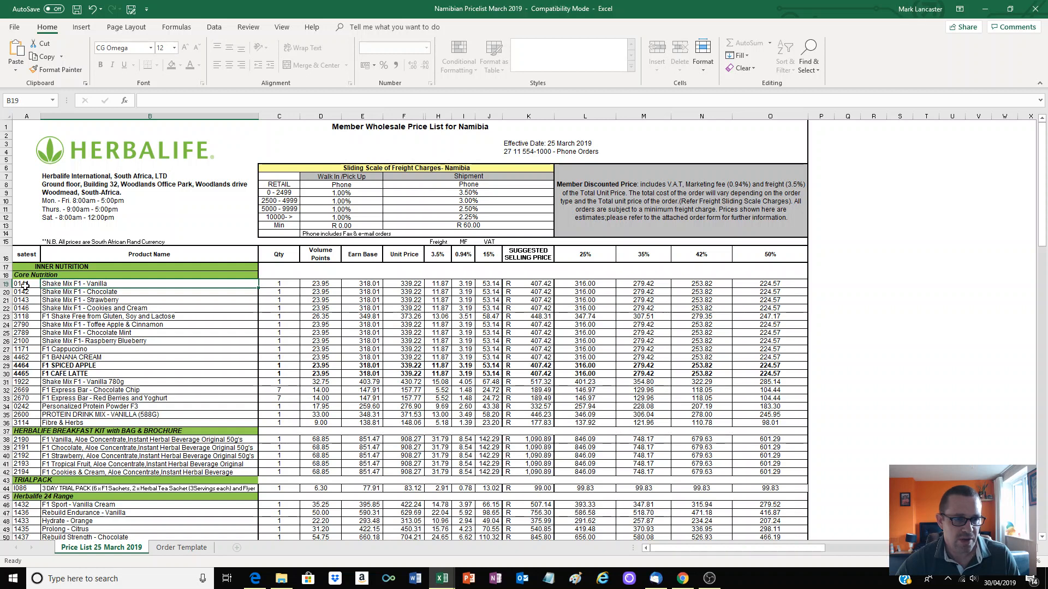
pyautogui.click(34, 286)
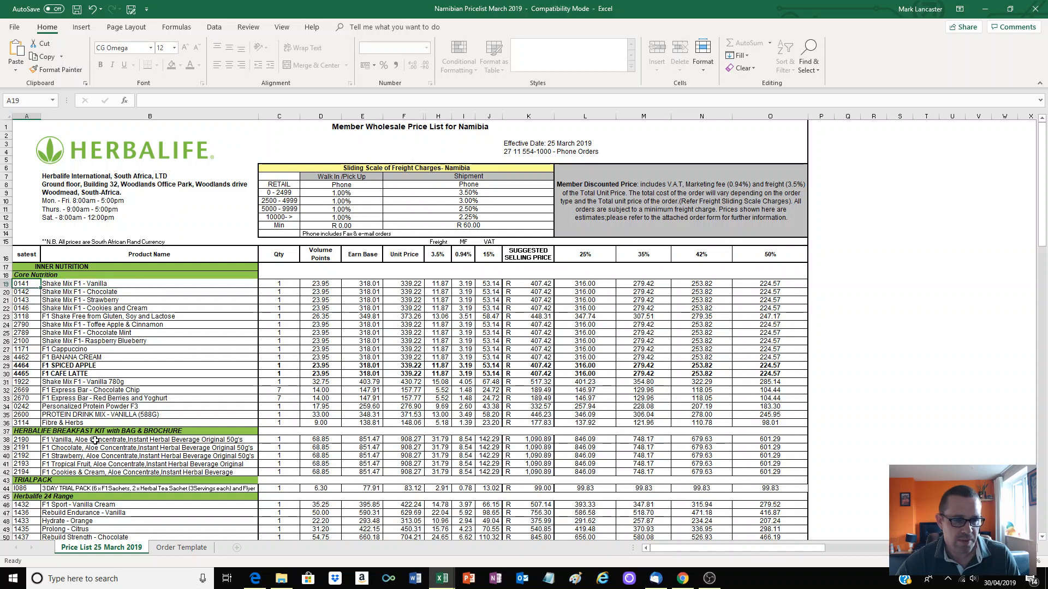
pyautogui.click(184, 552)
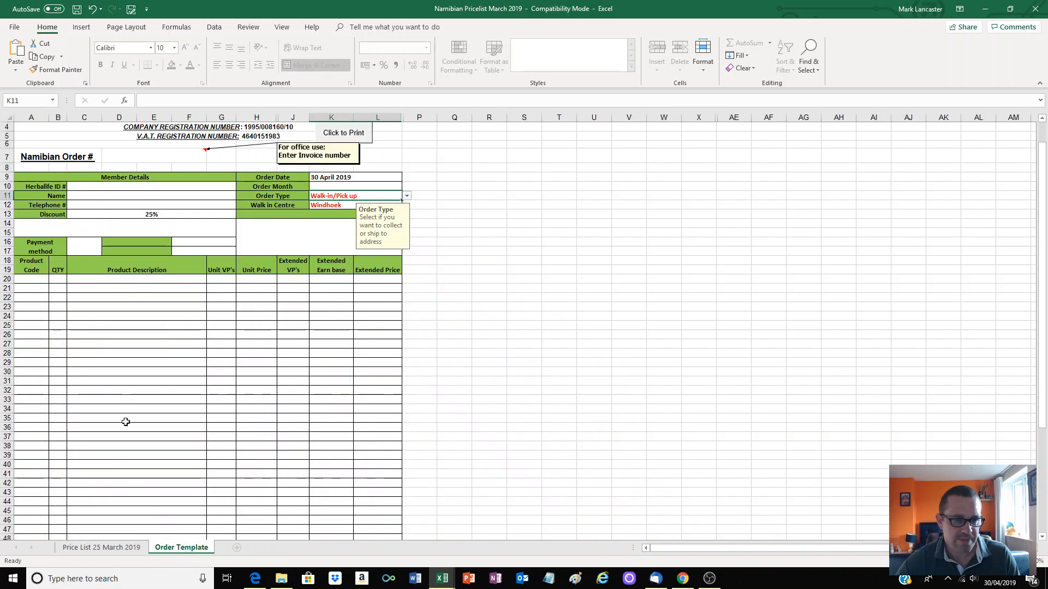
pyautogui.click(29, 280)
pyautogui.write('0')
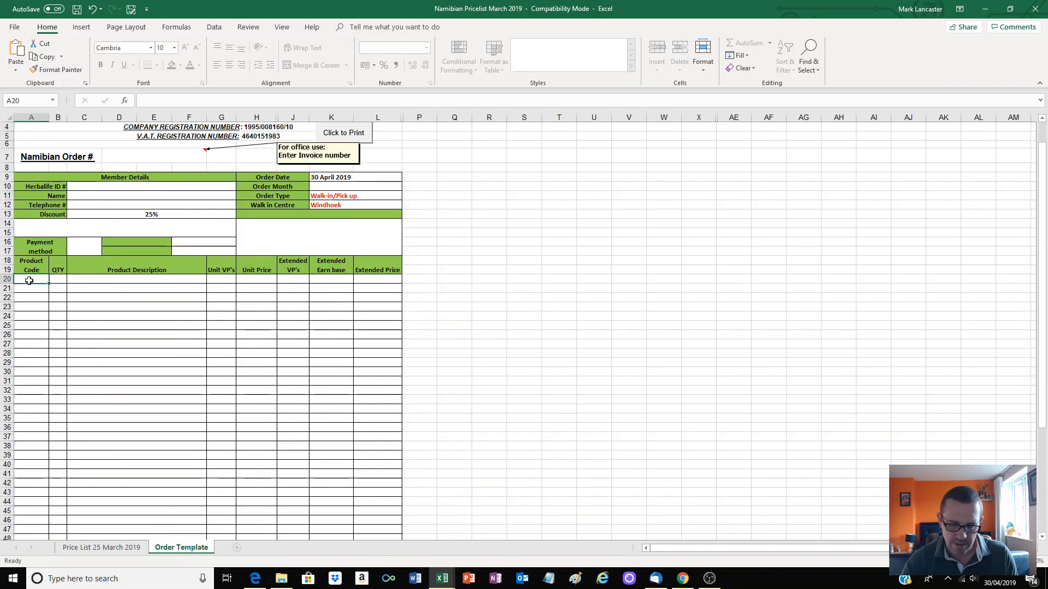
pyautogui.write('141')
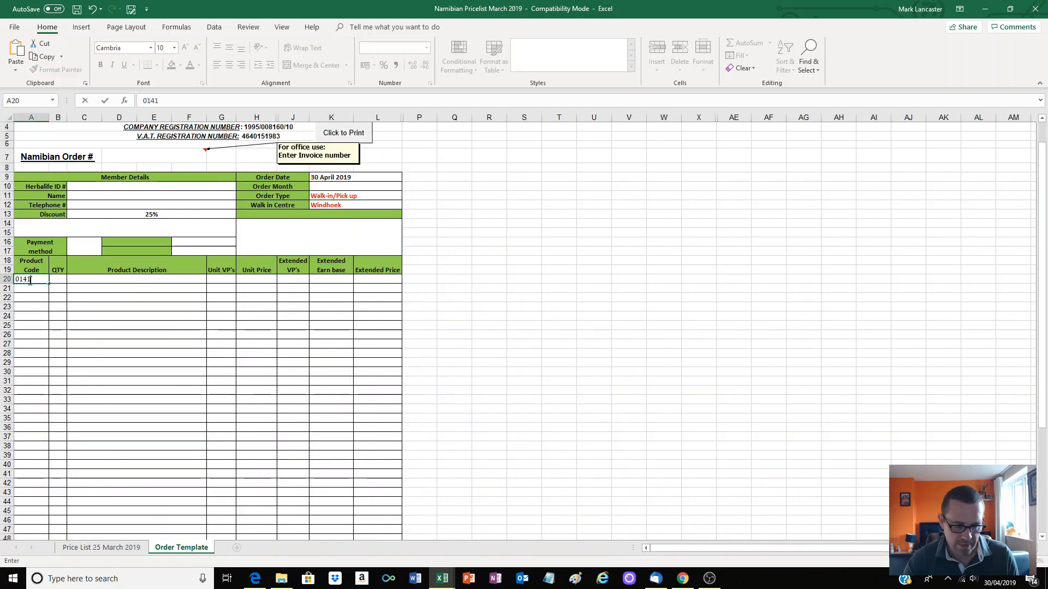
pyautogui.press('Tab')
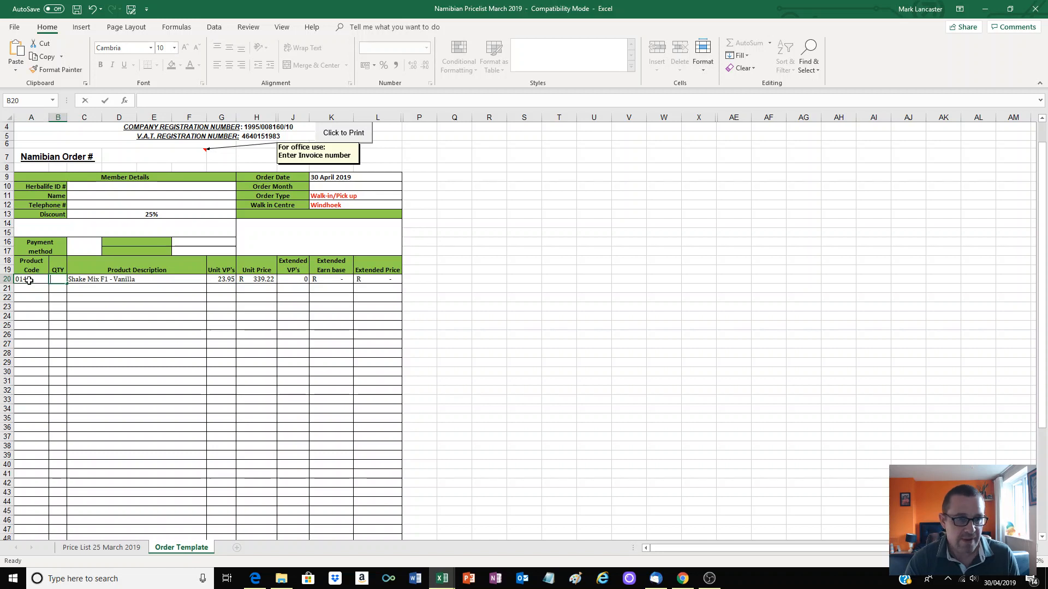
pyautogui.write('5')
pyautogui.press('Return')
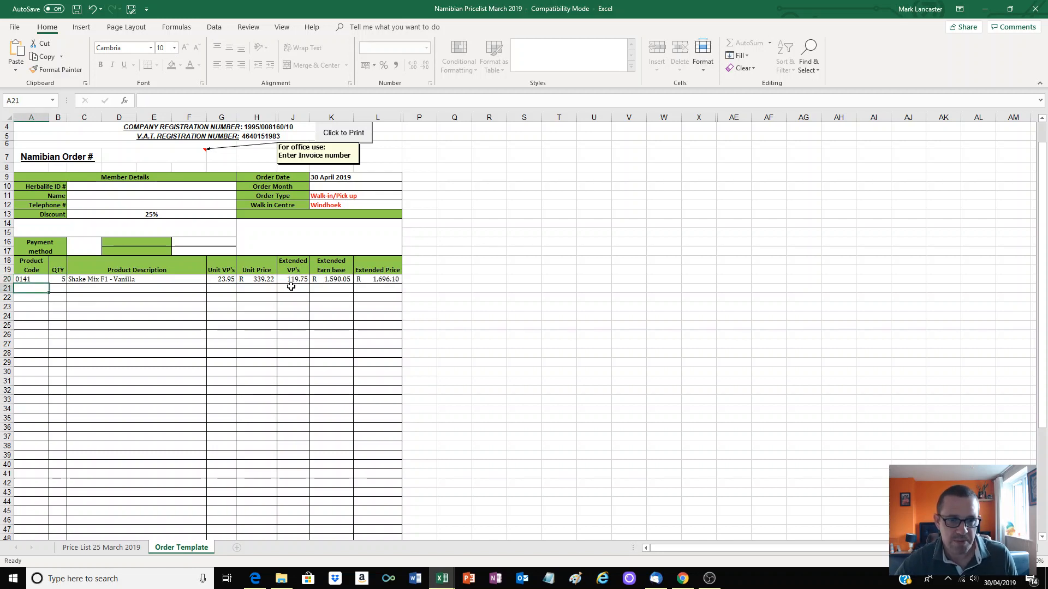
# Examine the order totals, discount, handling charges, VAT and amount due, and return to the Price List 25 March 2019 sheet
pyautogui.scroll(-5, 291, 286)
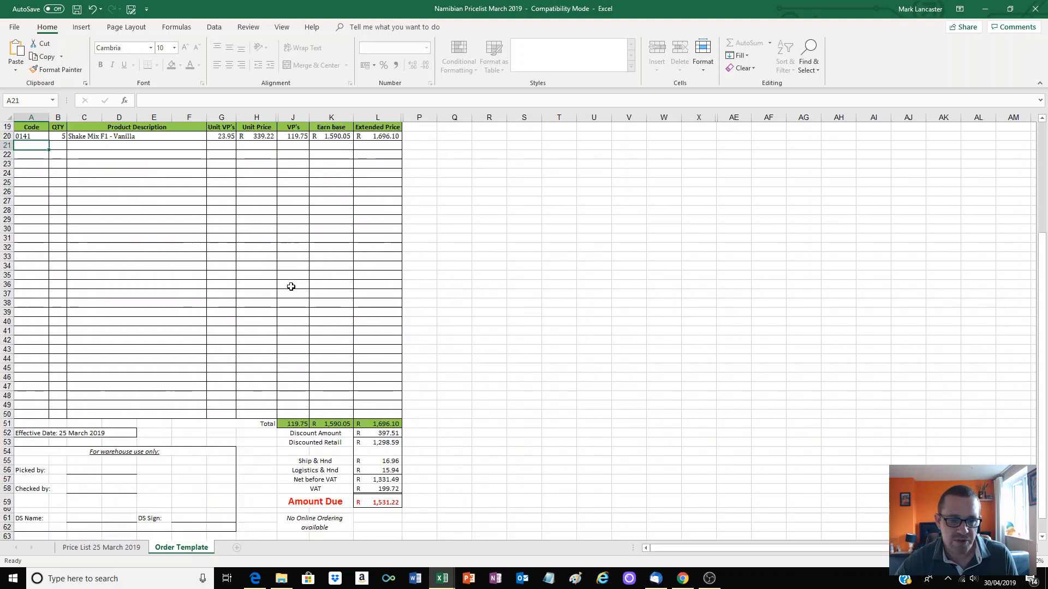
pyautogui.scroll(-1, 290, 286)
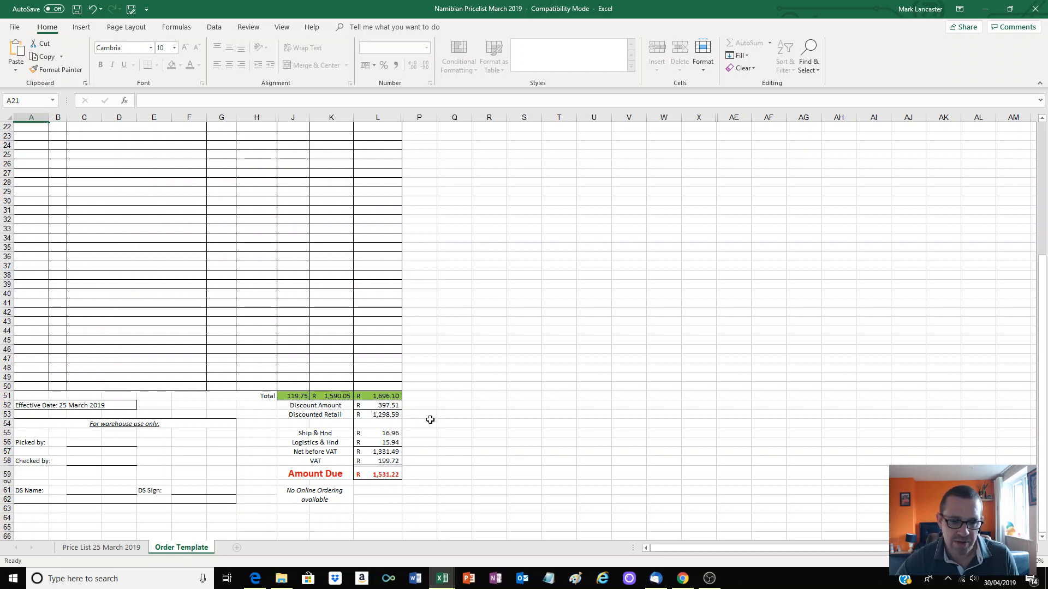
pyautogui.scroll(-1, 430, 420)
pyautogui.scroll(1, 430, 419)
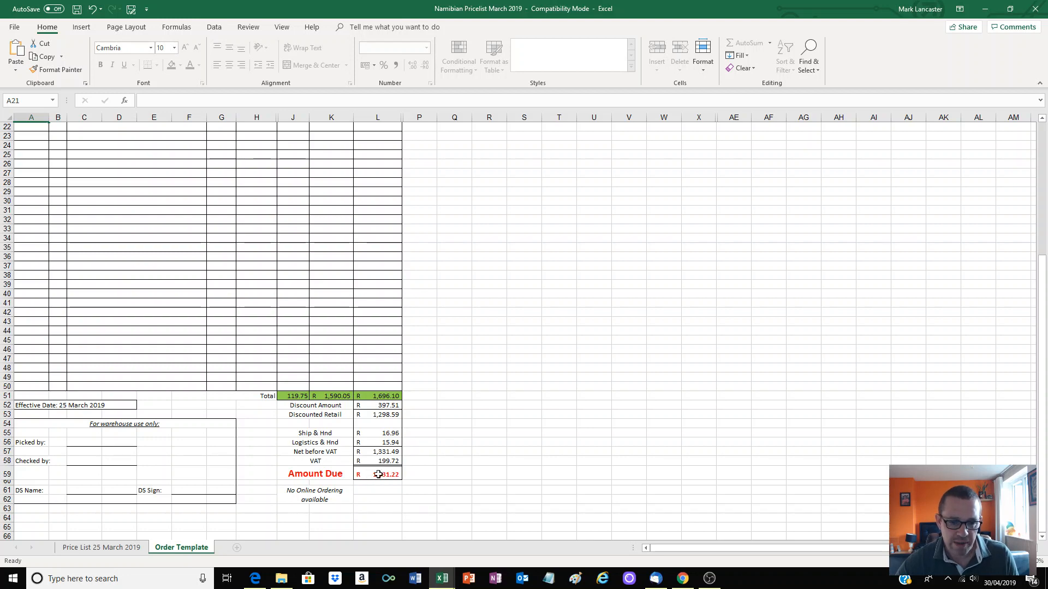
pyautogui.click(90, 549)
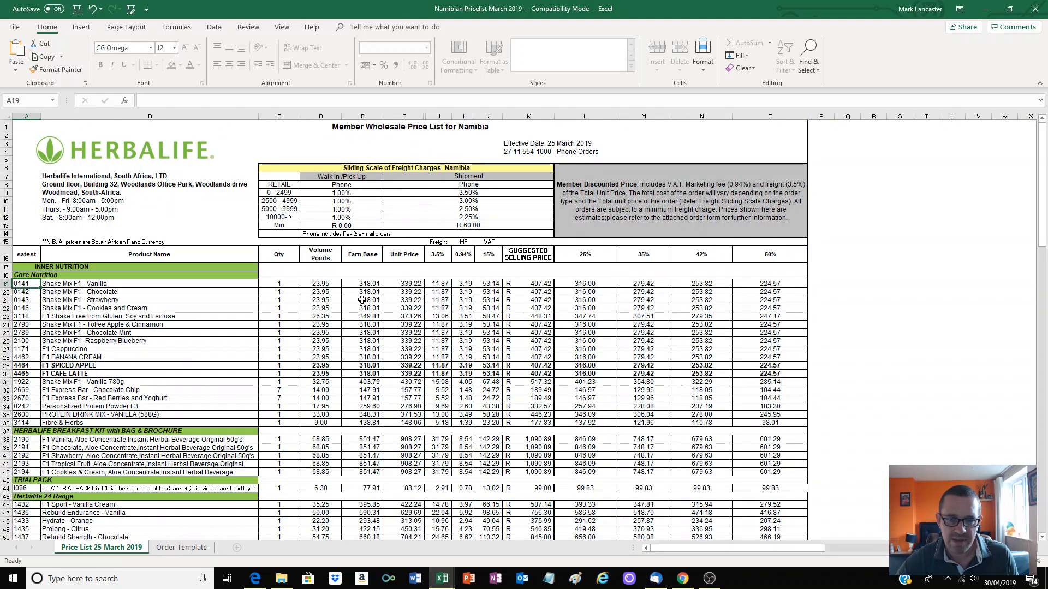
# Compare the Shake Mix F1 - Vanilla suggested selling price with the Order Template's discount and amount due at the 25% discount
pyautogui.click(527, 283)
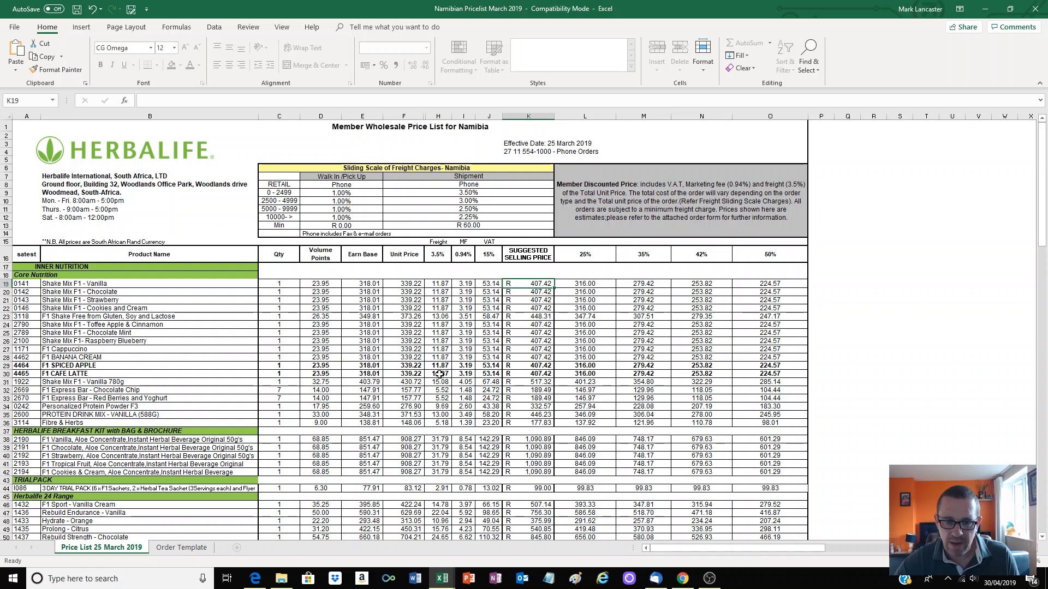
pyautogui.click(175, 549)
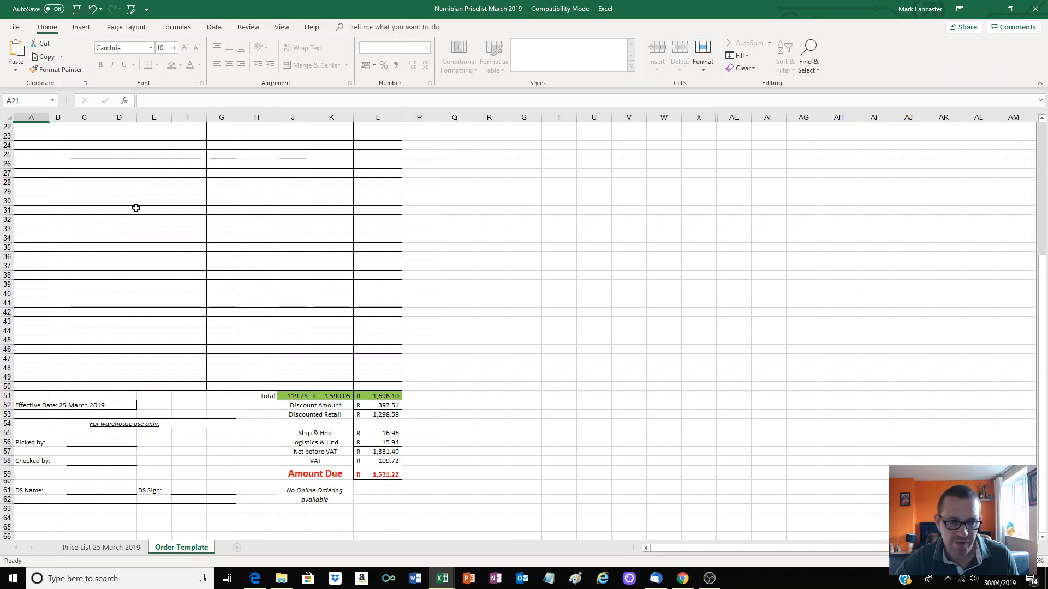
pyautogui.scroll(4, 181, 278)
pyautogui.scroll(1, 158, 250)
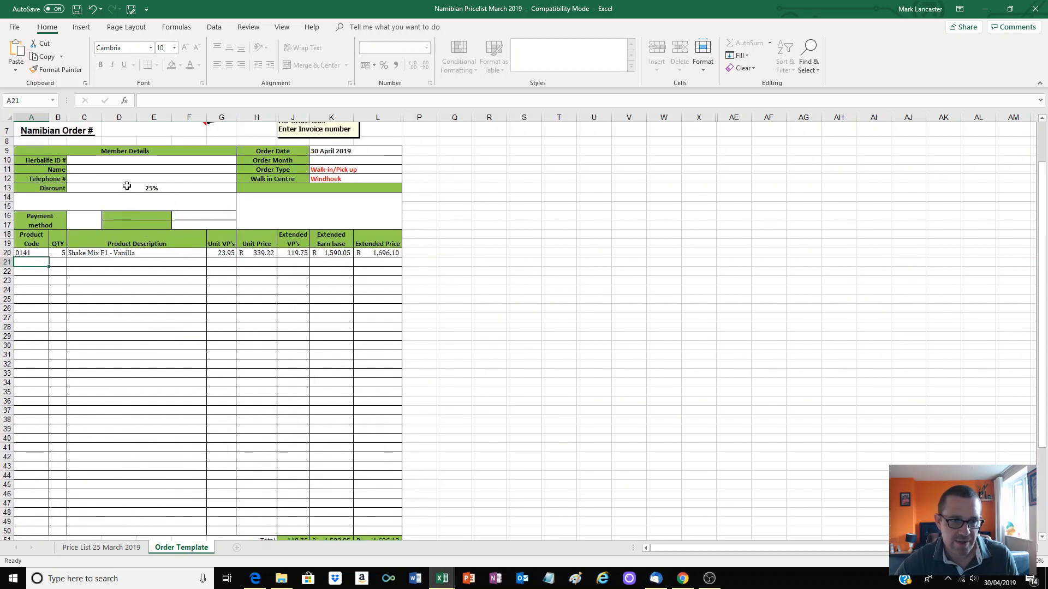
pyautogui.click(140, 186)
pyautogui.scroll(-6, 448, 324)
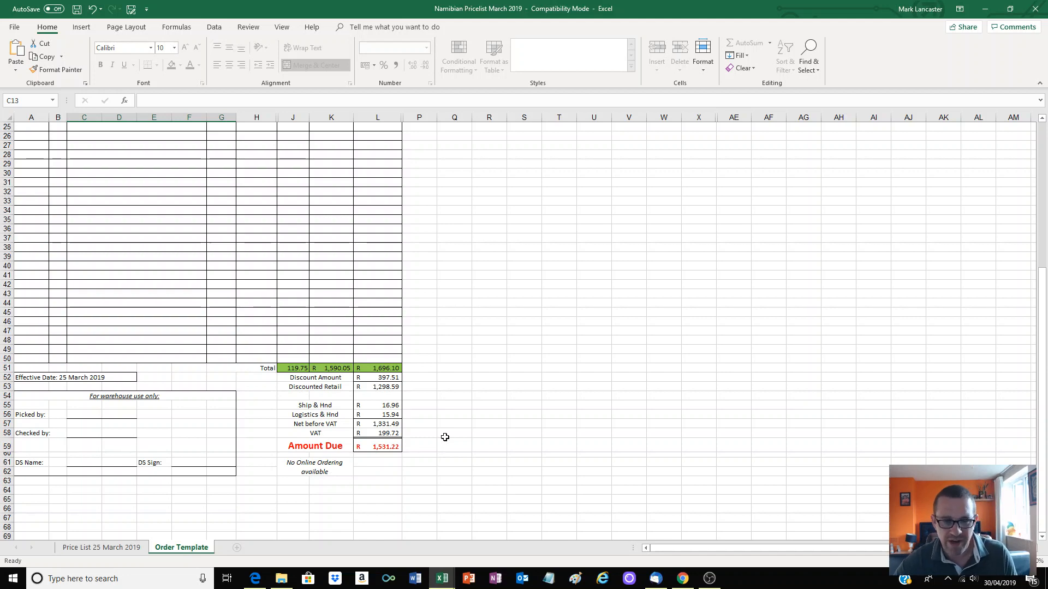
pyautogui.scroll(4, 130, 279)
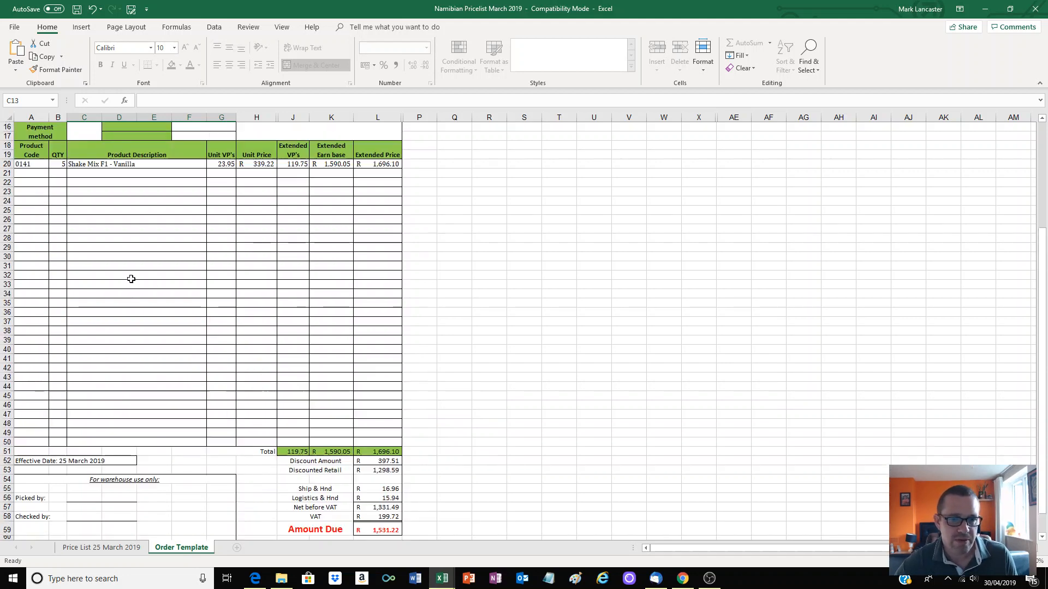
# Set the member's discount on the order form to 50% and review the recalculated discount and amount due
pyautogui.scroll(2, 128, 279)
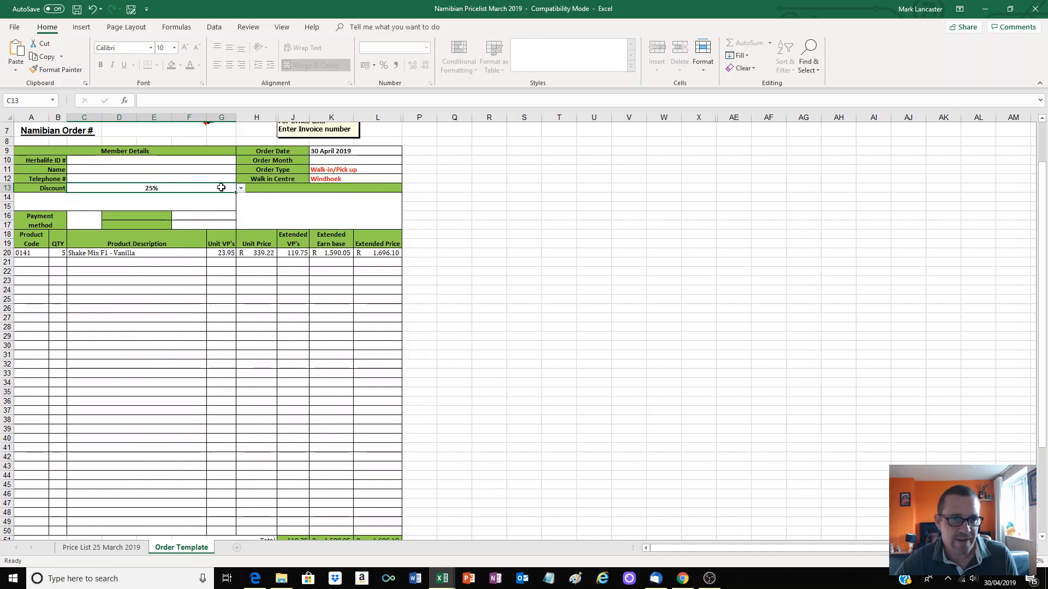
pyautogui.click(241, 188)
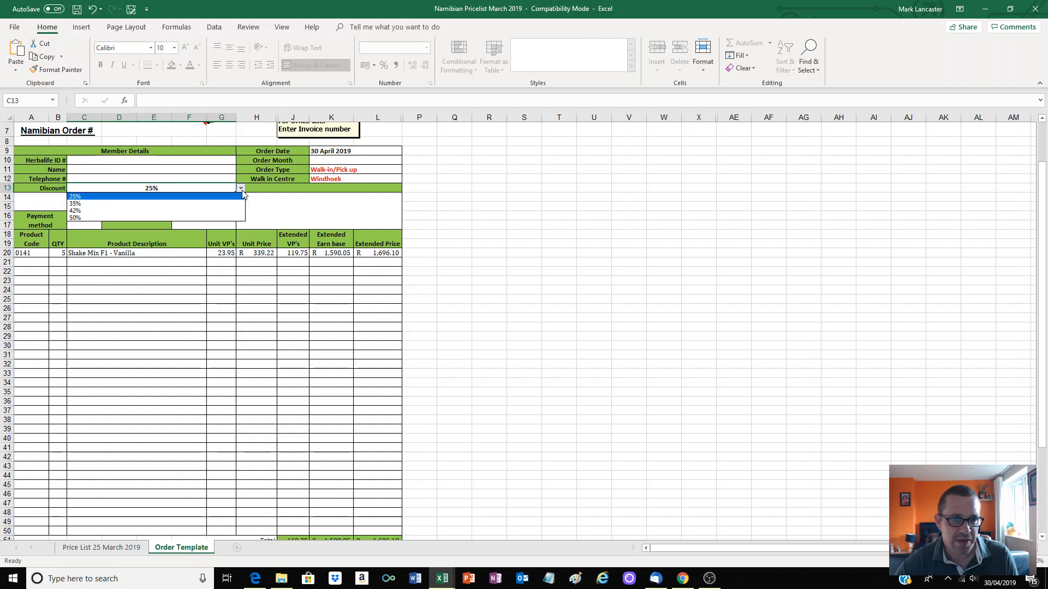
pyautogui.click(151, 217)
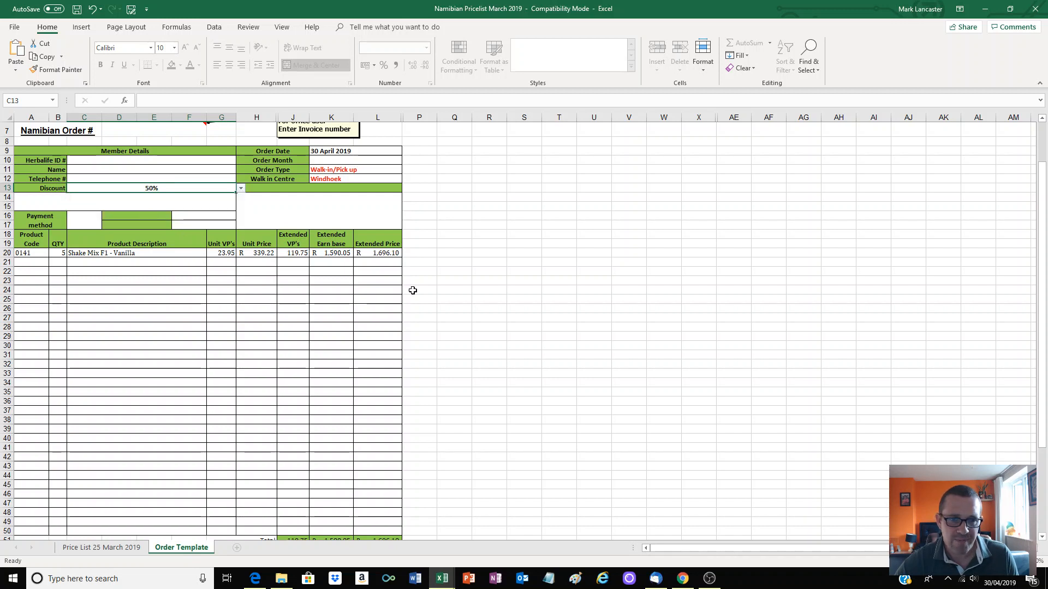
pyautogui.scroll(-5, 447, 323)
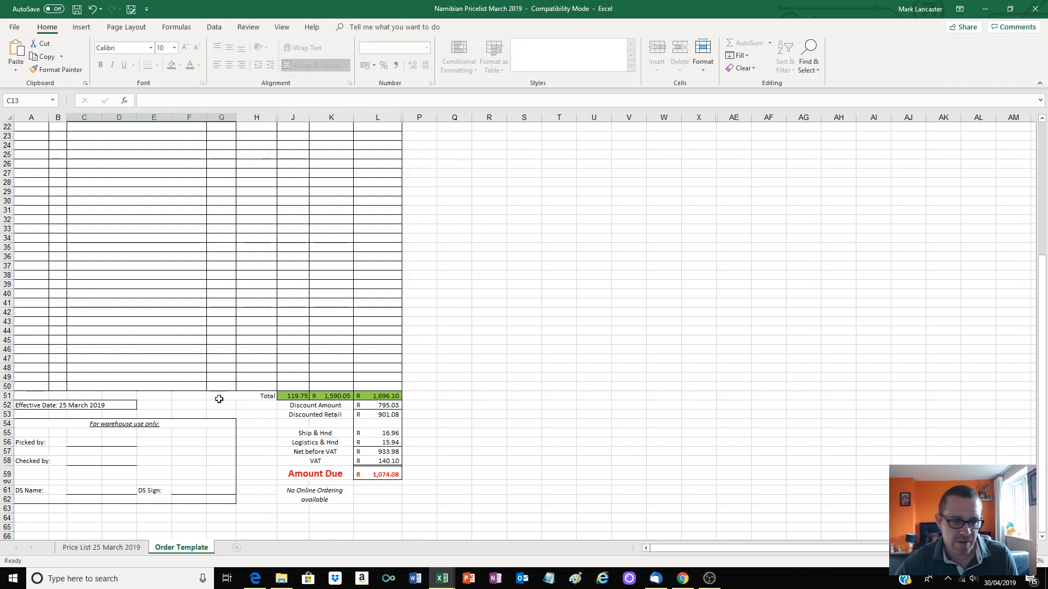
pyautogui.scroll(4, 178, 383)
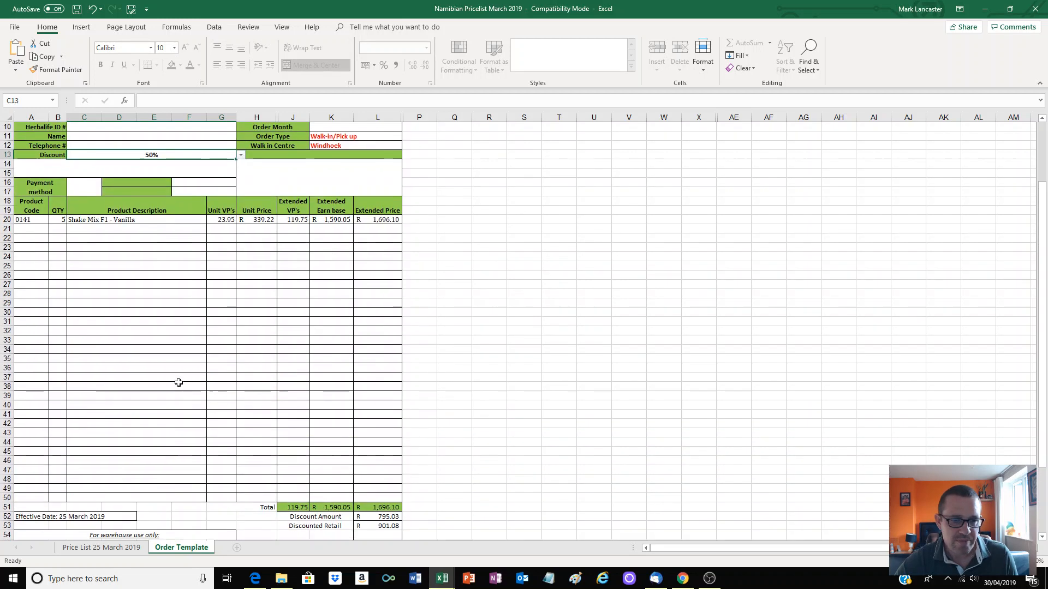
pyautogui.scroll(2, 179, 383)
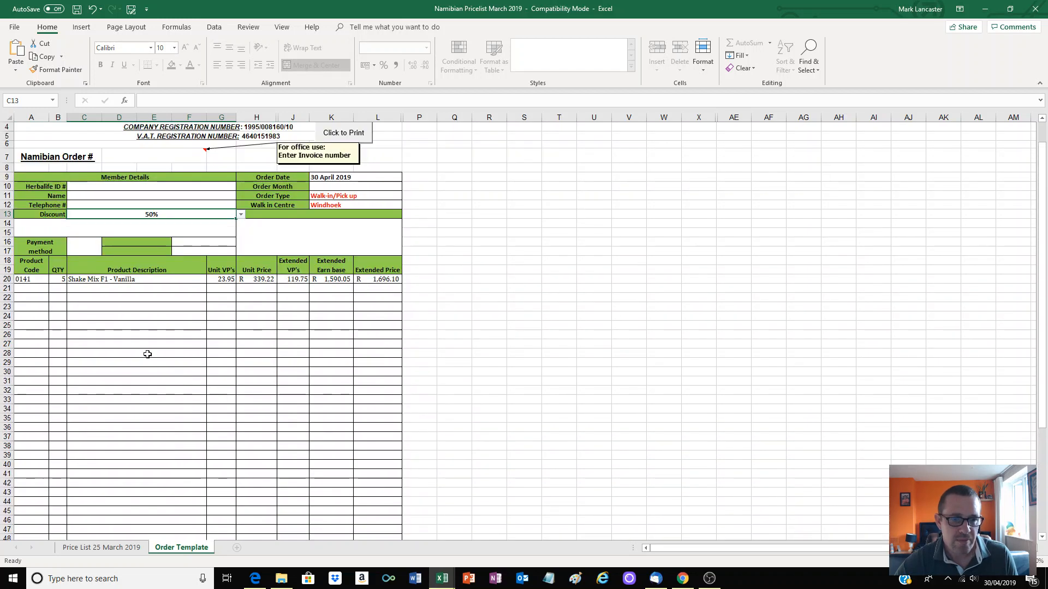
# Switch to the Botswana_Pricelist March 2019 workbook and examine the Core Nutrition suggested selling prices in Pula
pyautogui.click(123, 548)
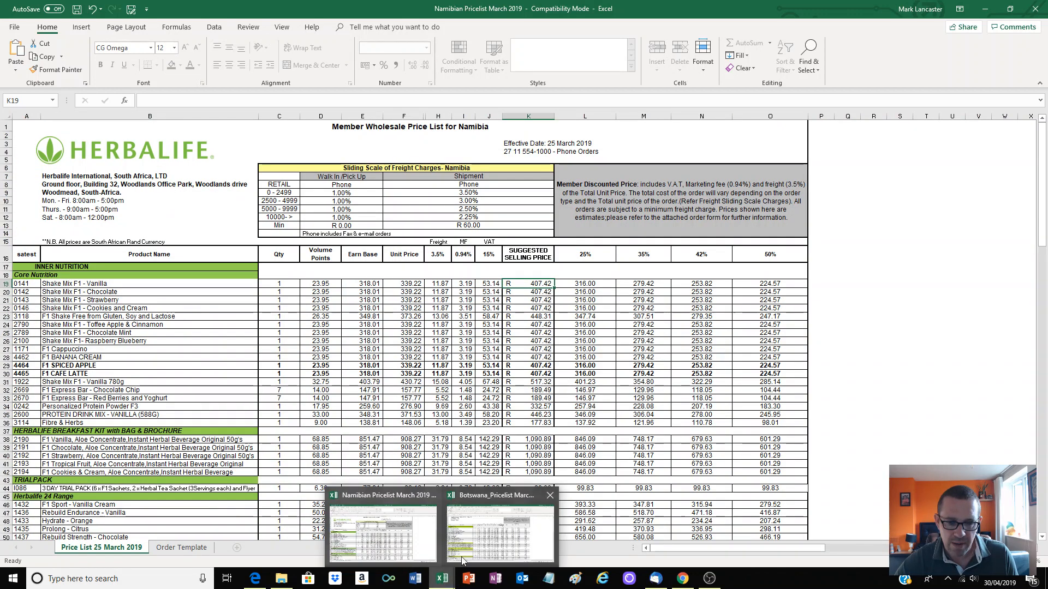
pyautogui.click(488, 535)
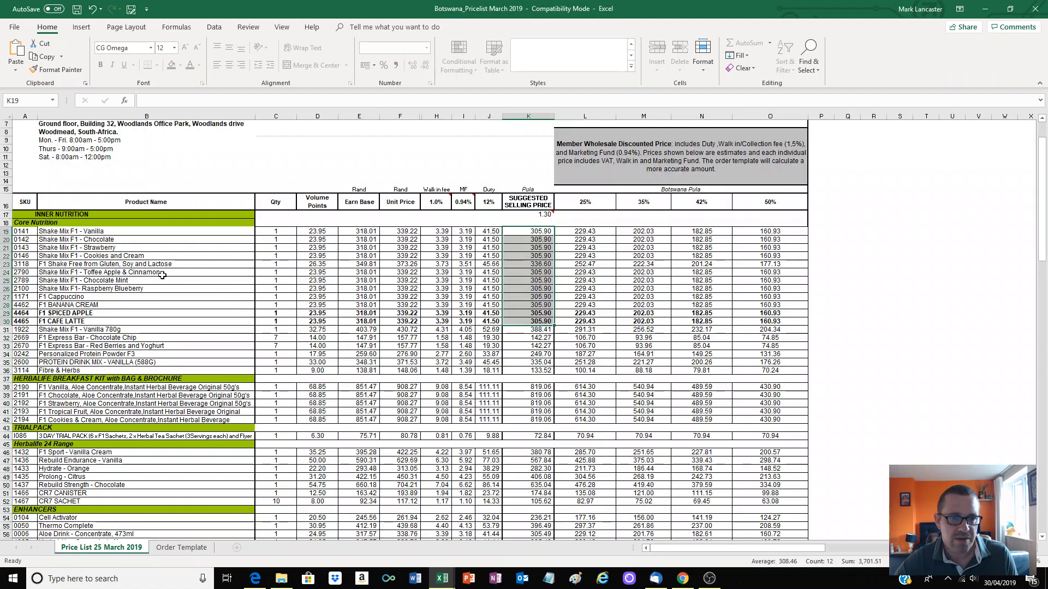
pyautogui.scroll(1, 162, 275)
pyautogui.moveTo(527, 265); pyautogui.dragTo(525, 345)
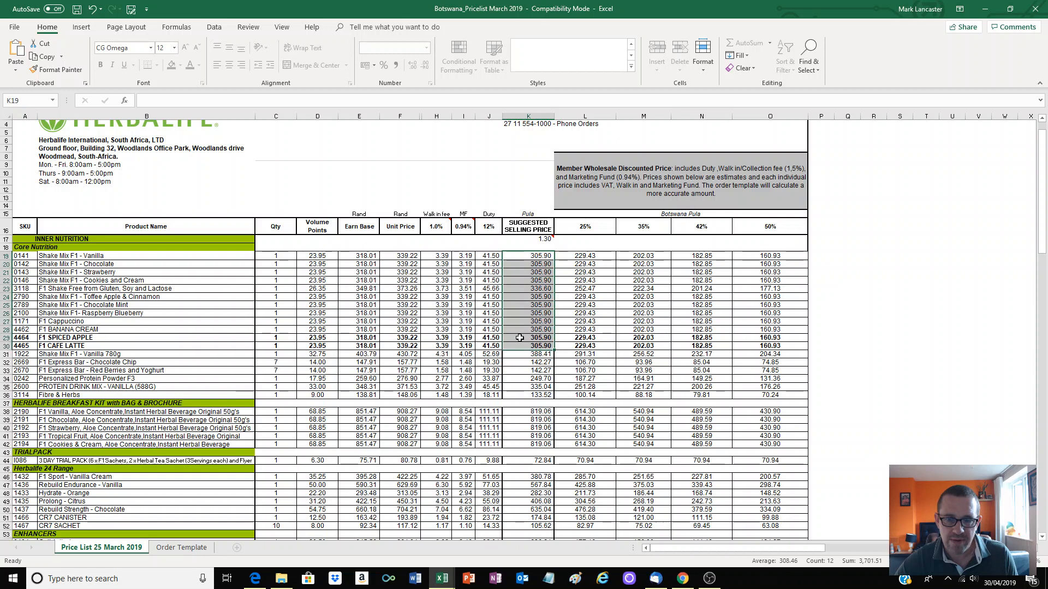
# Examine the Botswana Order Template's member details, product line, fees, amount due and Net Pula Due
pyautogui.click(194, 548)
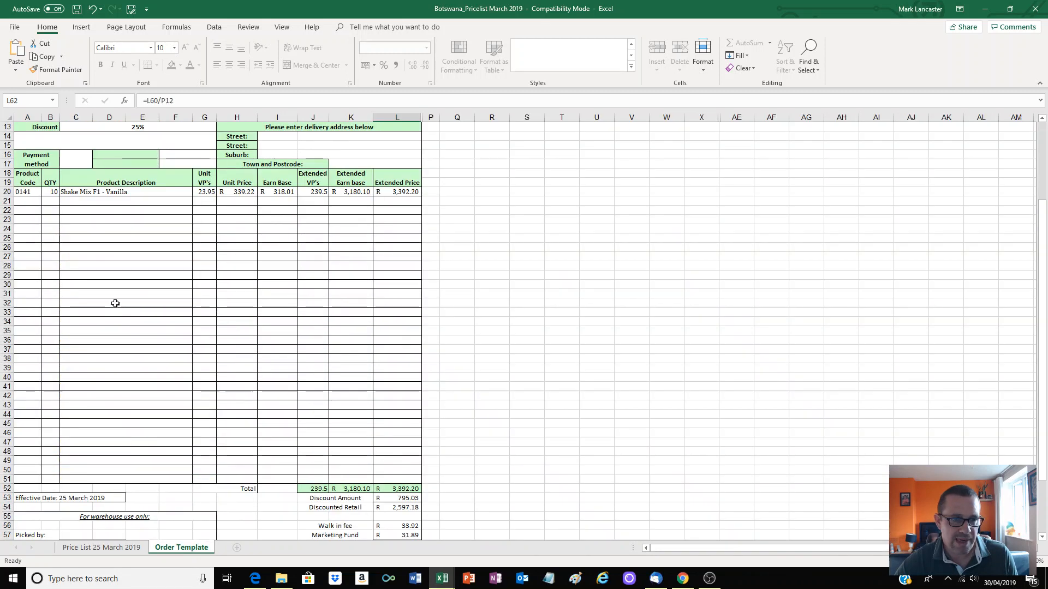
pyautogui.scroll(2, 89, 290)
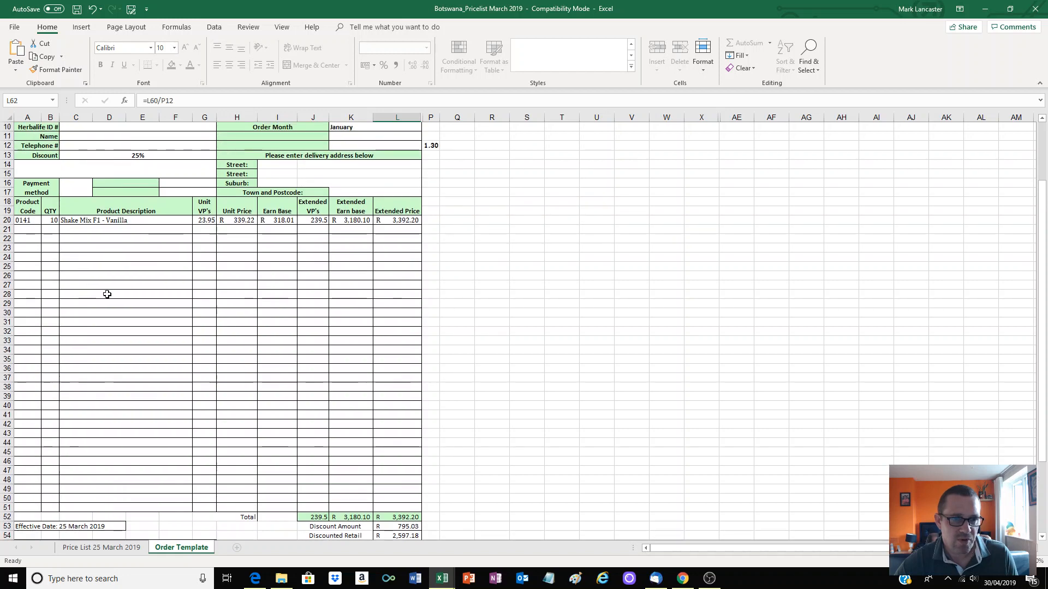
pyautogui.scroll(2, 107, 294)
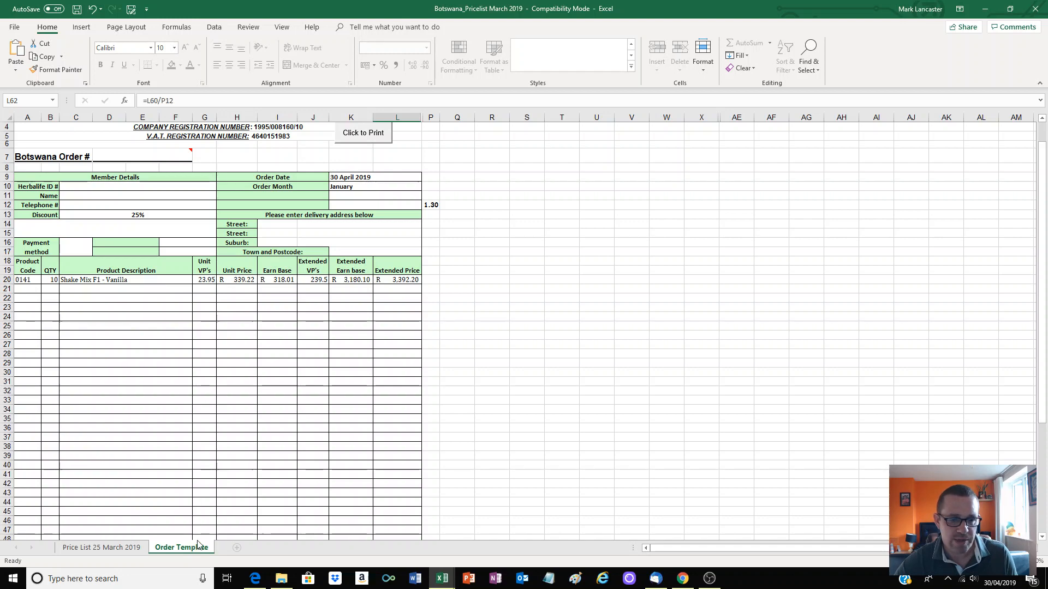
pyautogui.scroll(-5, 260, 356)
pyautogui.scroll(-1, 259, 355)
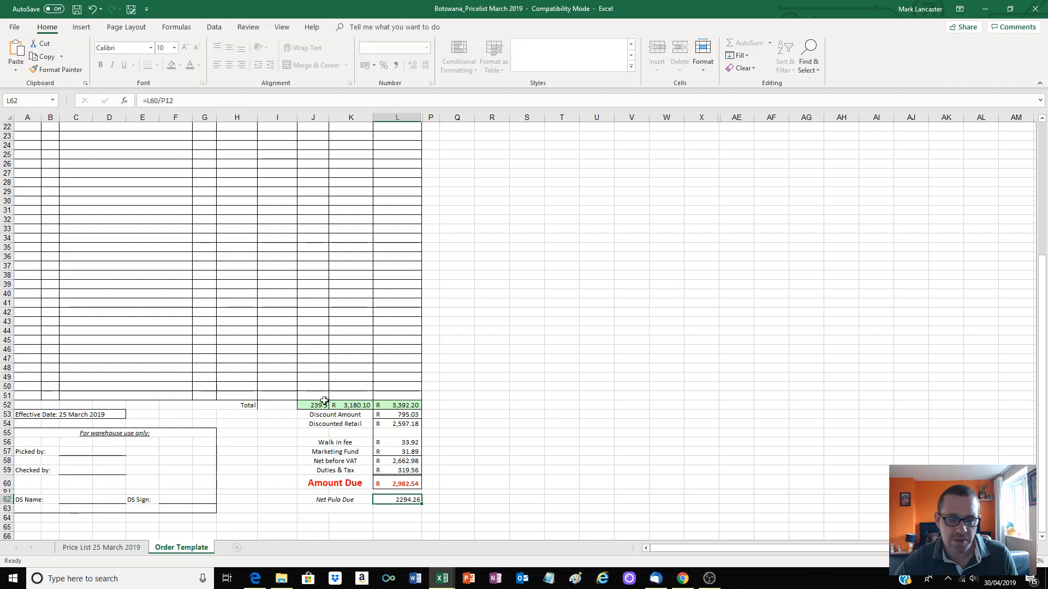
pyautogui.scroll(4, 267, 356)
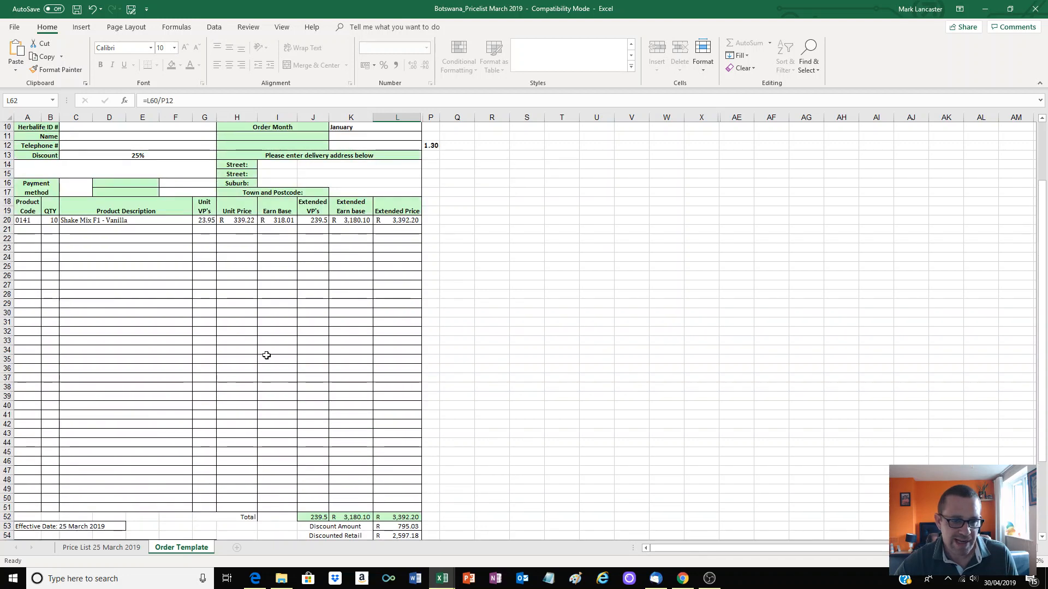
pyautogui.scroll(-2, 267, 356)
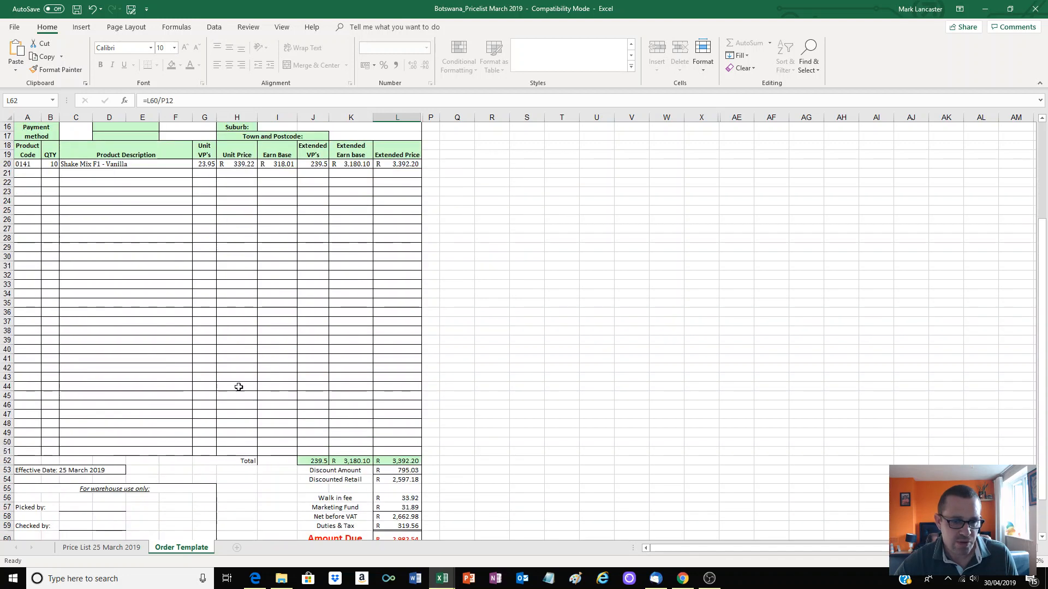
# Return to the Botswana workbook's Price List 25 March 2019 sheet and look over the product prices
pyautogui.click(98, 548)
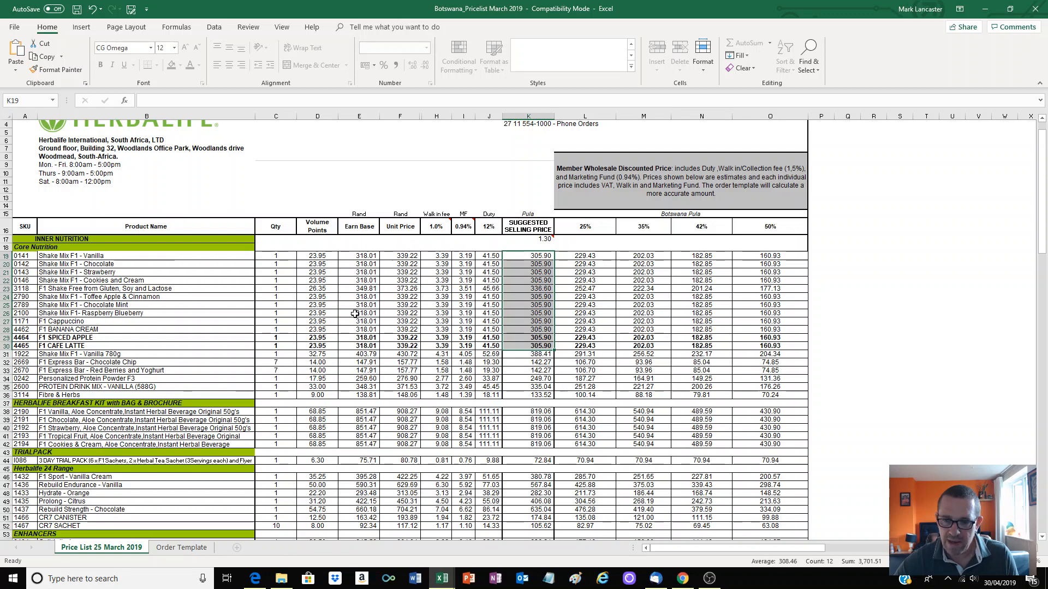
pyautogui.scroll(1, 355, 313)
pyautogui.scroll(-3, 344, 306)
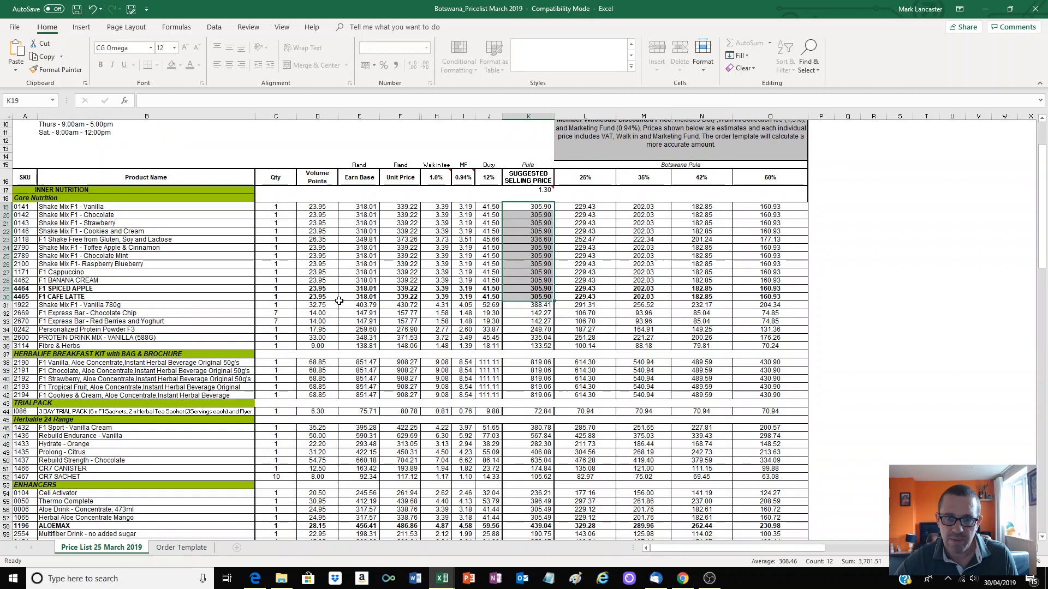